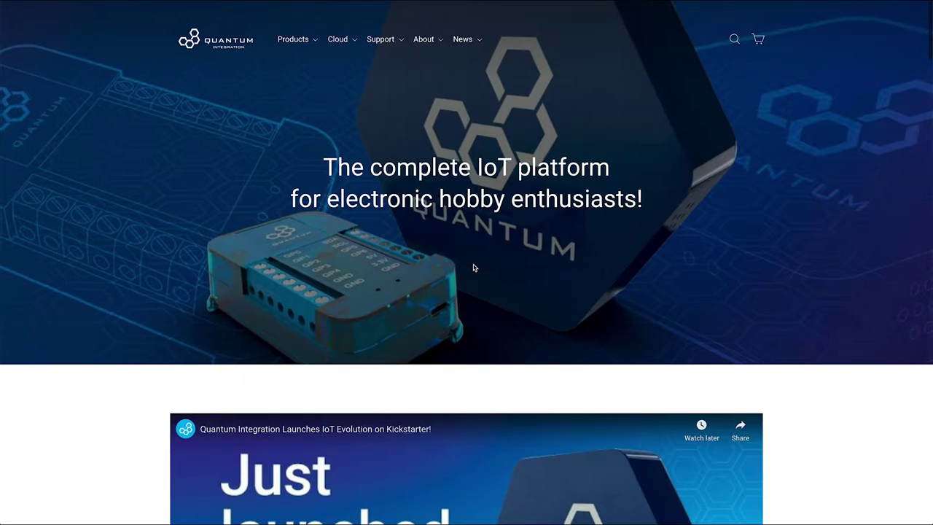
# Go to the Quantum Integration website's Projects page from the Support menu
pyautogui.moveTo(383, 42)
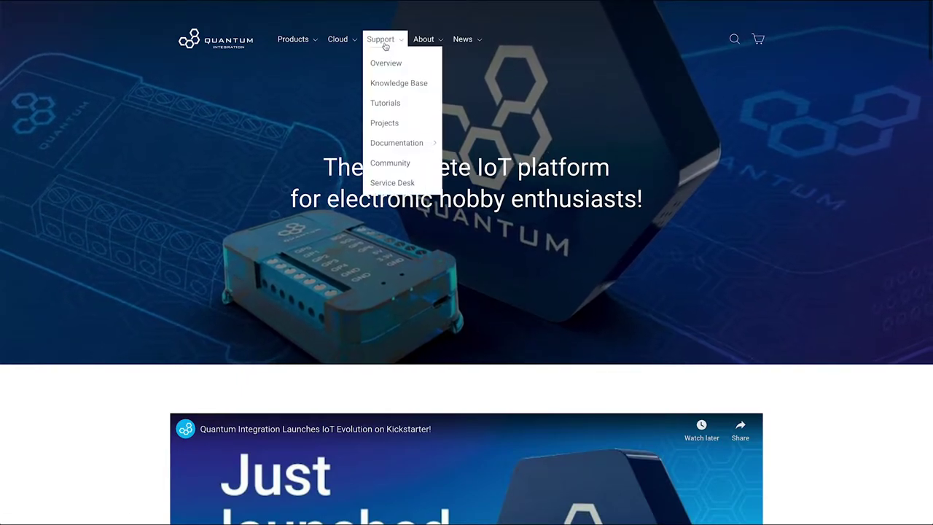
pyautogui.click(402, 128)
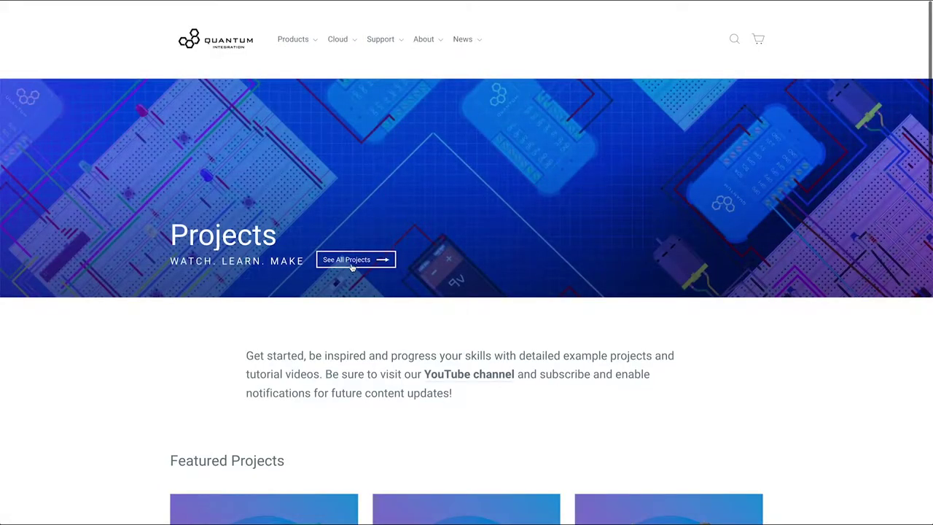
# Open the Joystick Project page from the full list of projects
pyautogui.click(352, 265)
pyautogui.scroll(-10, 352, 264)
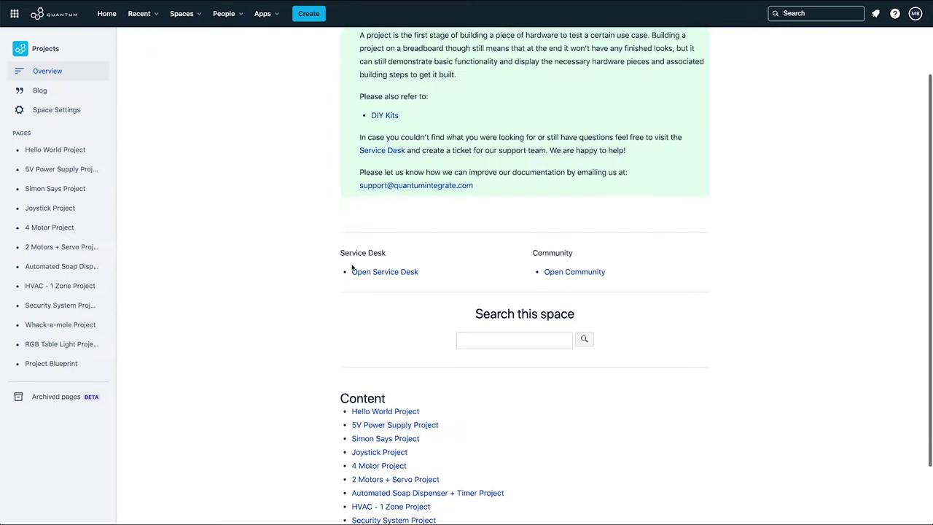
pyautogui.click(379, 376)
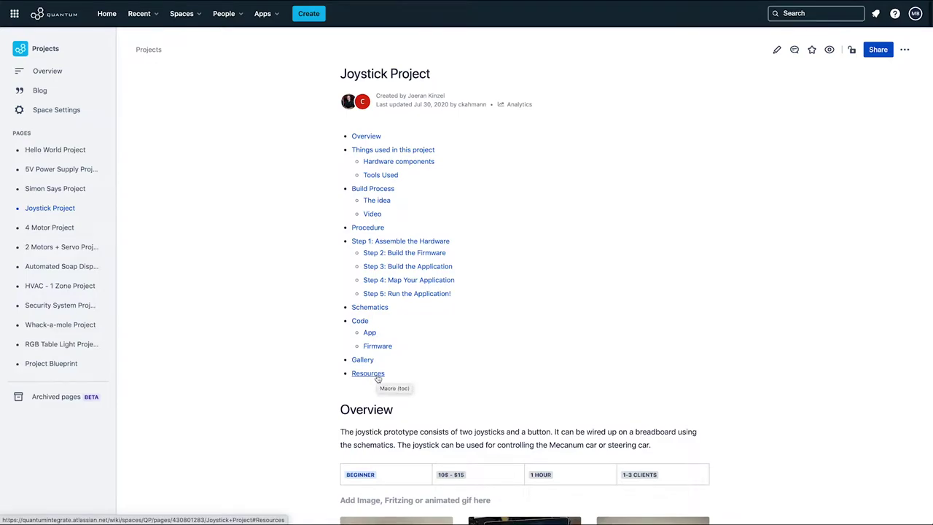
pyautogui.scroll(-5, 377, 379)
pyautogui.scroll(-10, 289, 394)
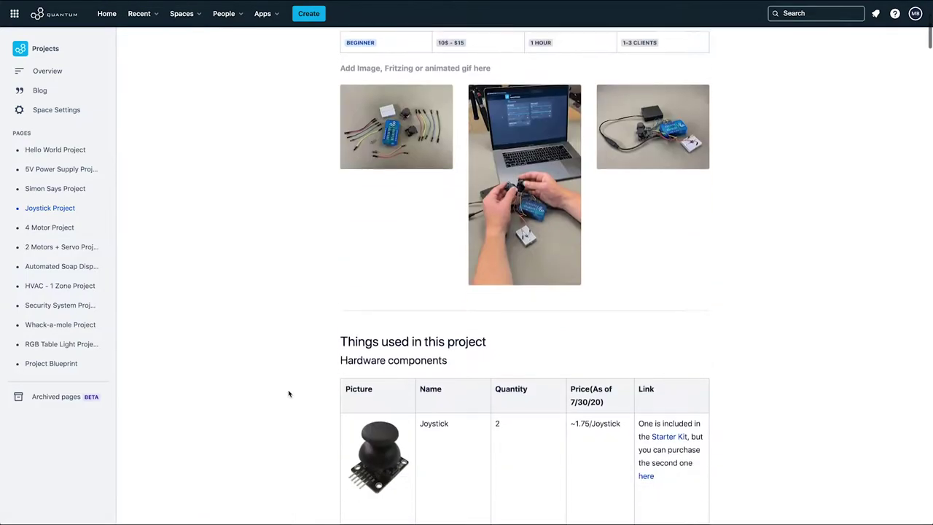
pyautogui.scroll(-4, 288, 392)
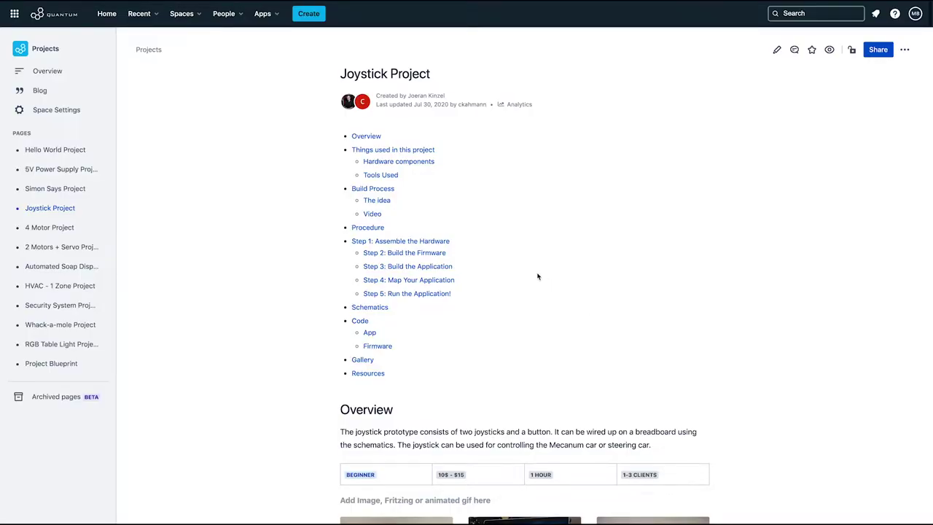
# Jump to the project's 'Things used in this project' hardware components list
pyautogui.click(428, 151)
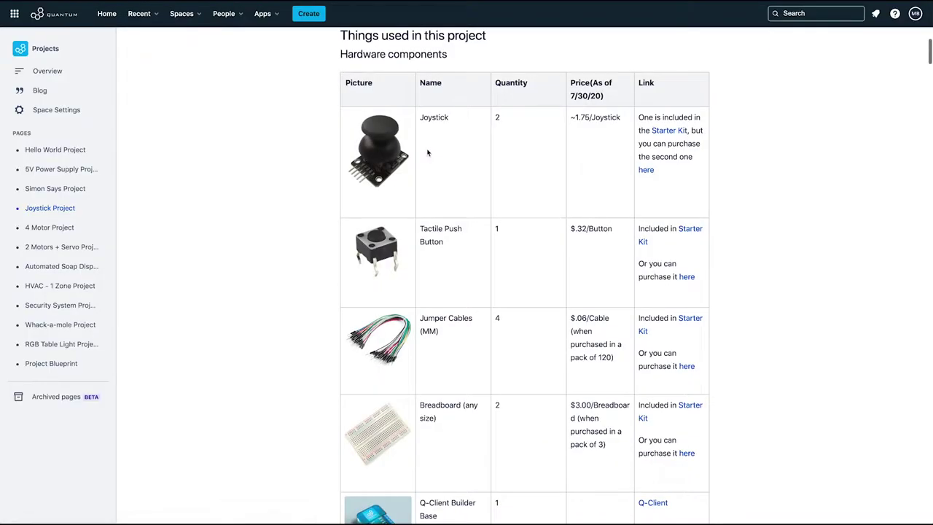
pyautogui.scroll(-2, 296, 270)
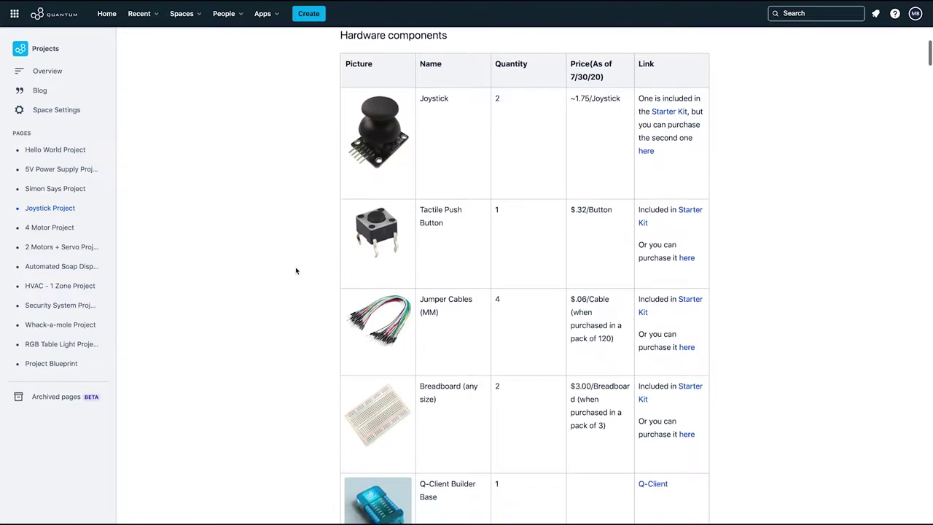
pyautogui.scroll(-1, 296, 271)
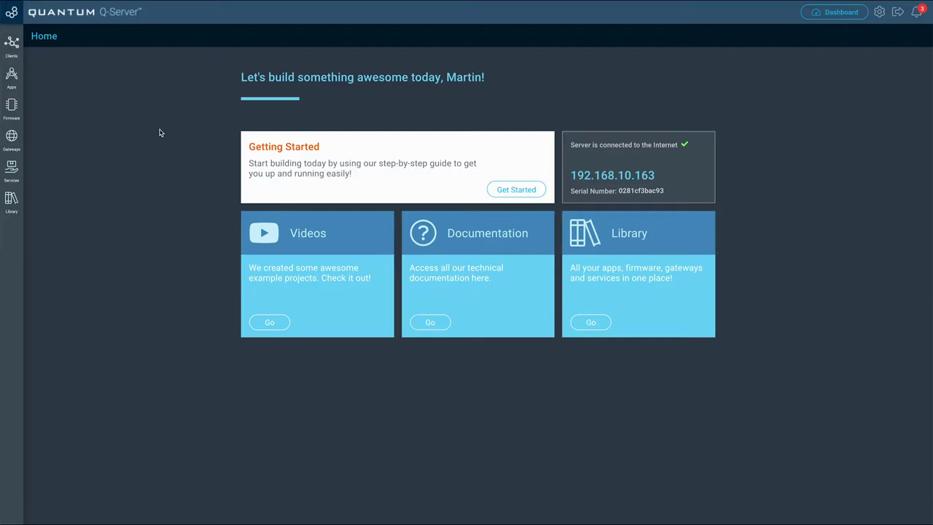
# Pair the unpaired client Q #09063 with the server
pyautogui.click(18, 51)
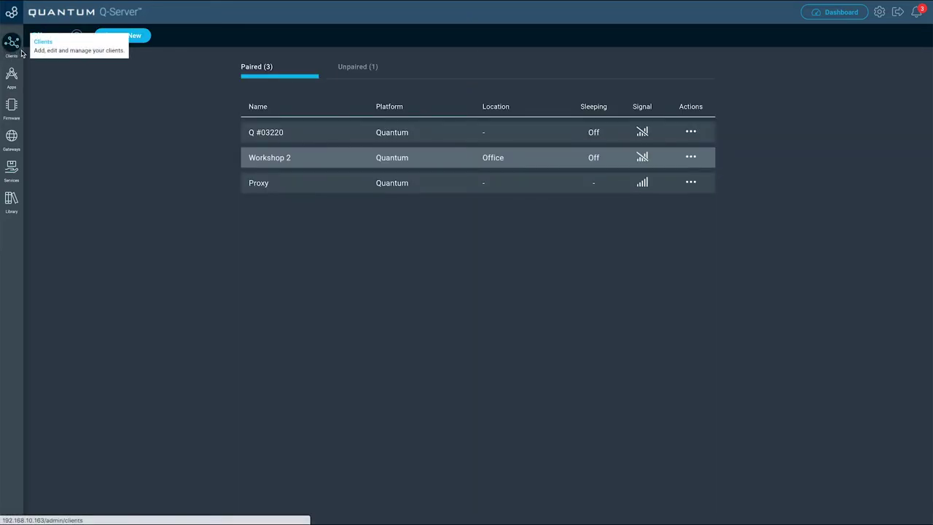
pyautogui.click(358, 73)
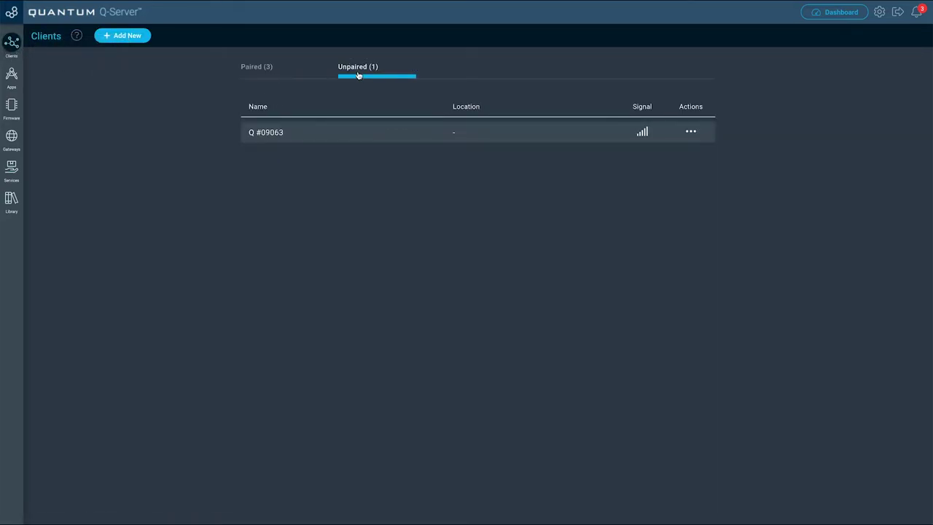
pyautogui.click(692, 133)
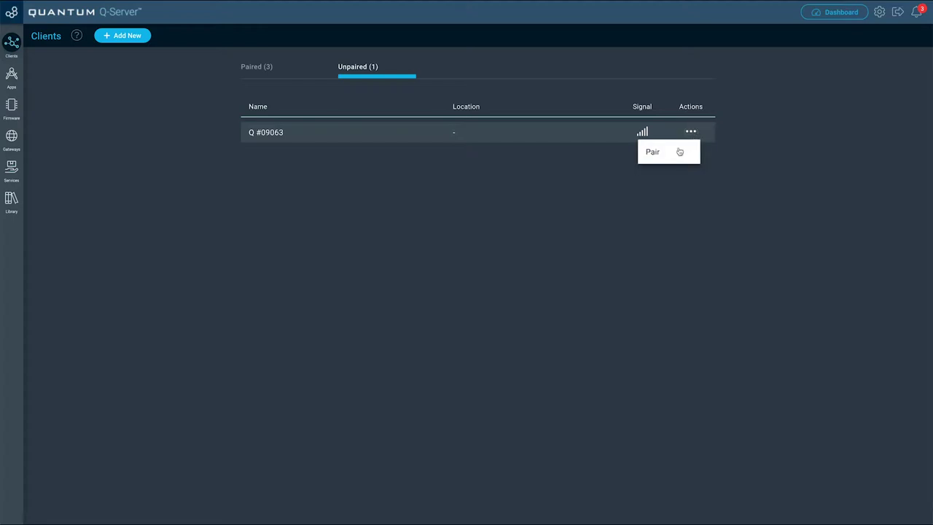
pyautogui.click(679, 152)
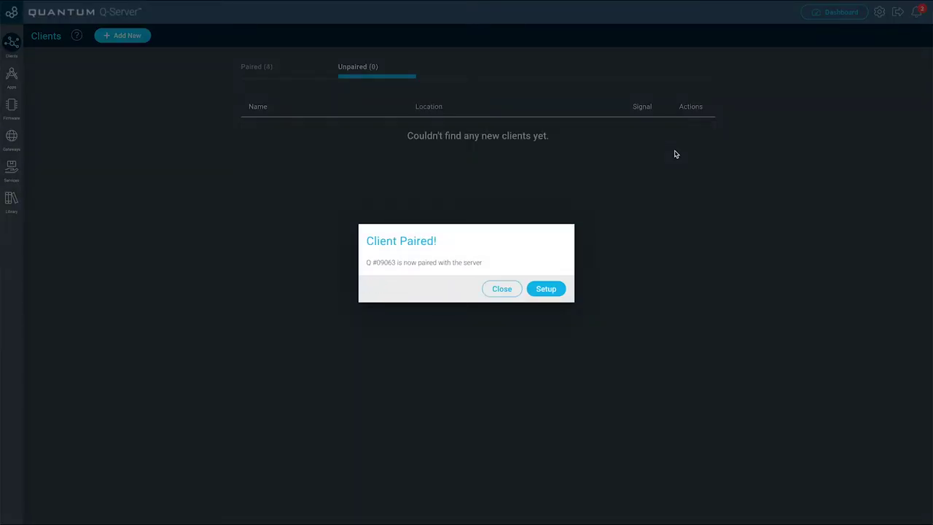
# Rename the client to 'Joystick Controller', set its location to Office, and save
pyautogui.click(563, 288)
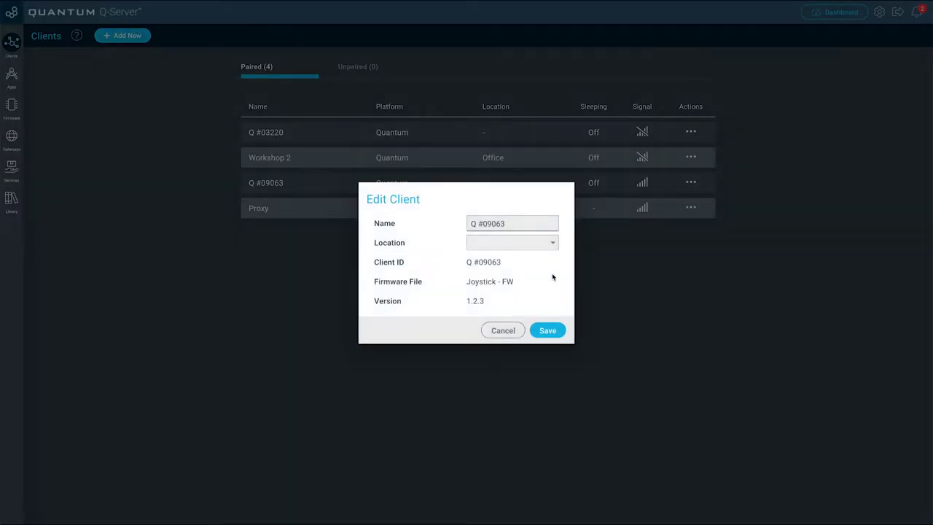
pyautogui.moveTo(520, 224); pyautogui.dragTo(460, 224)
pyautogui.write('J')
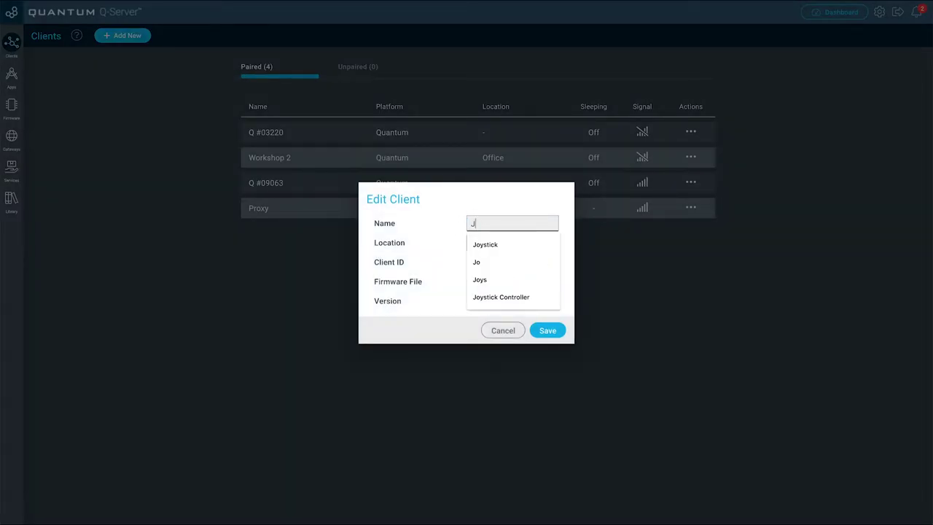
pyautogui.write('oystick Co')
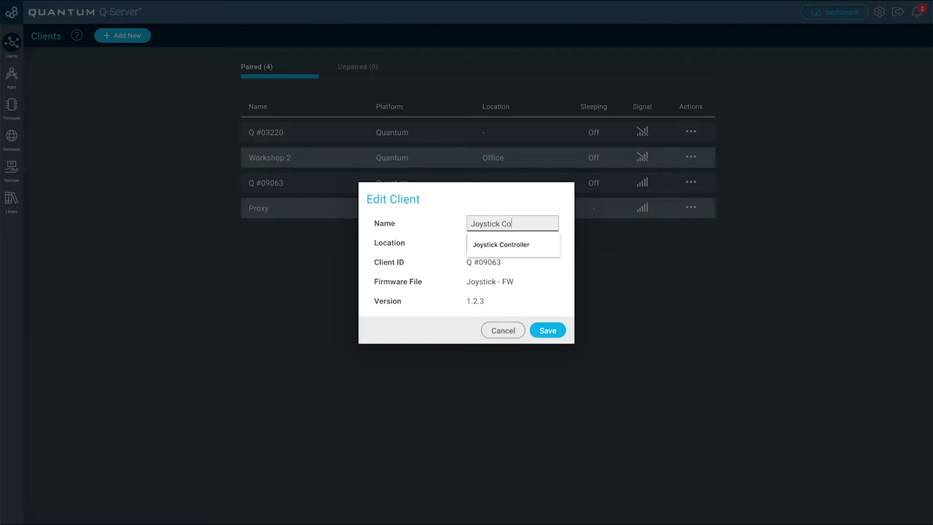
pyautogui.write('ntroller')
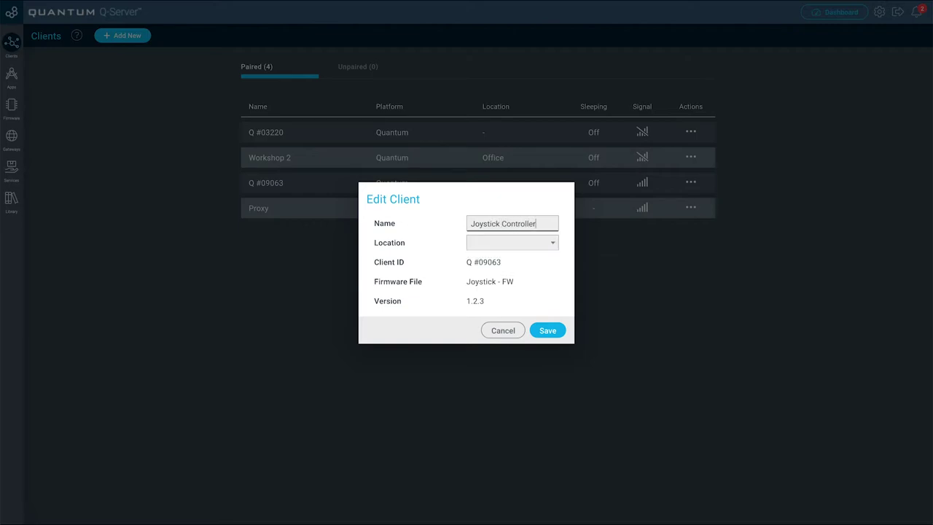
pyautogui.click(483, 244)
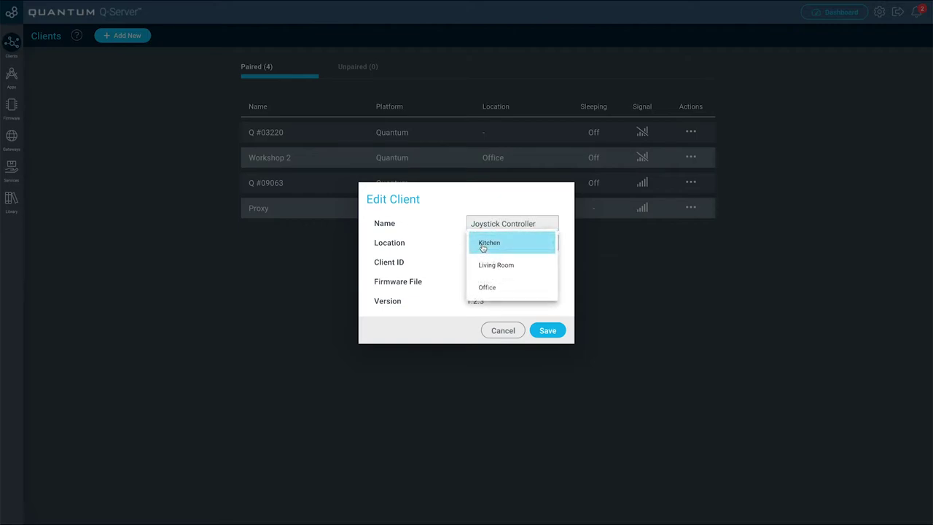
pyautogui.click(490, 289)
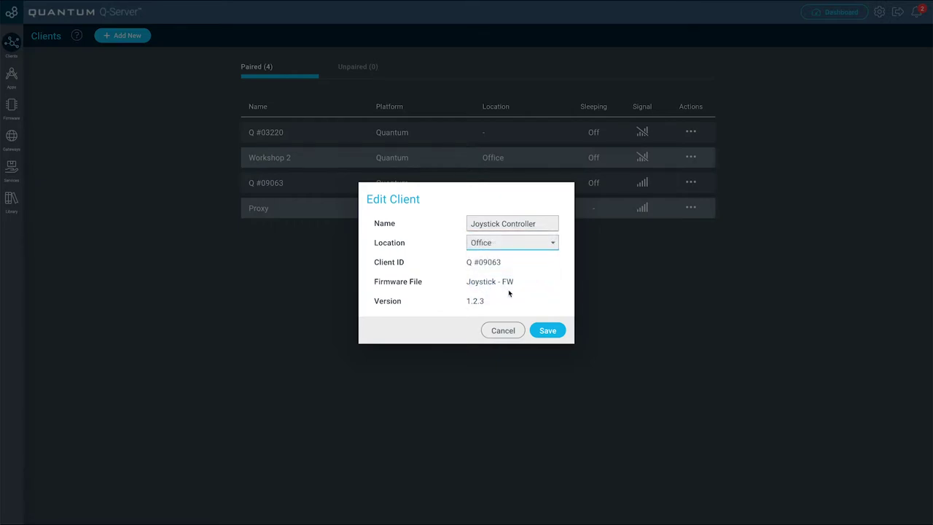
pyautogui.click(547, 330)
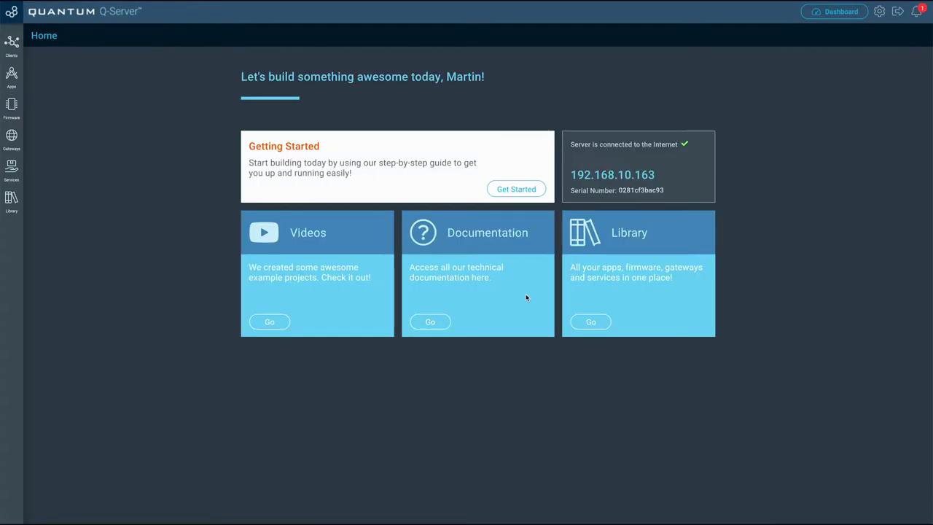
# Create a new firmware named 'Joystick - FW' in the Firmware list
pyautogui.click(13, 107)
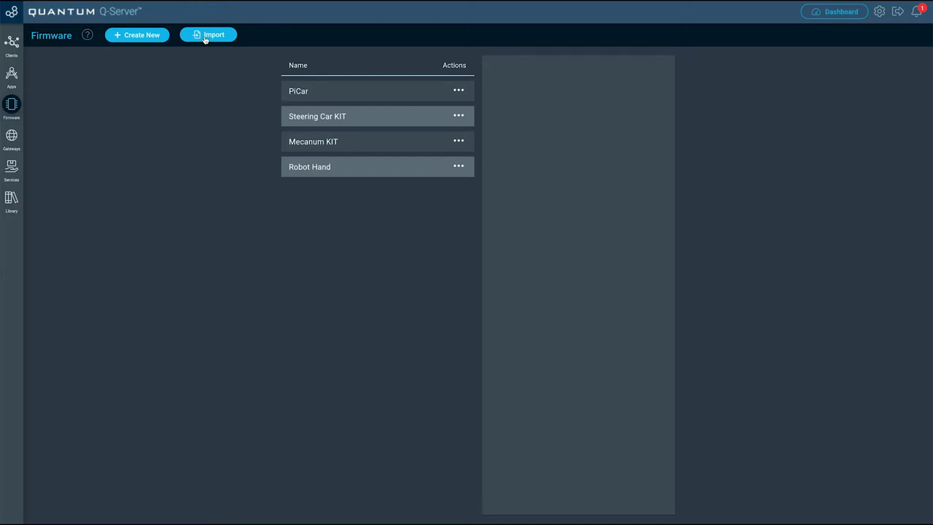
pyautogui.click(141, 38)
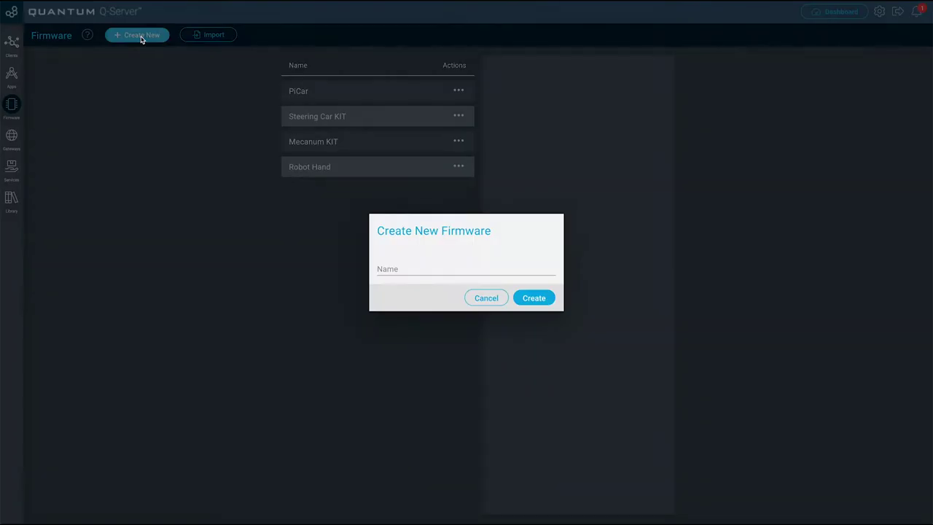
pyautogui.click(402, 269)
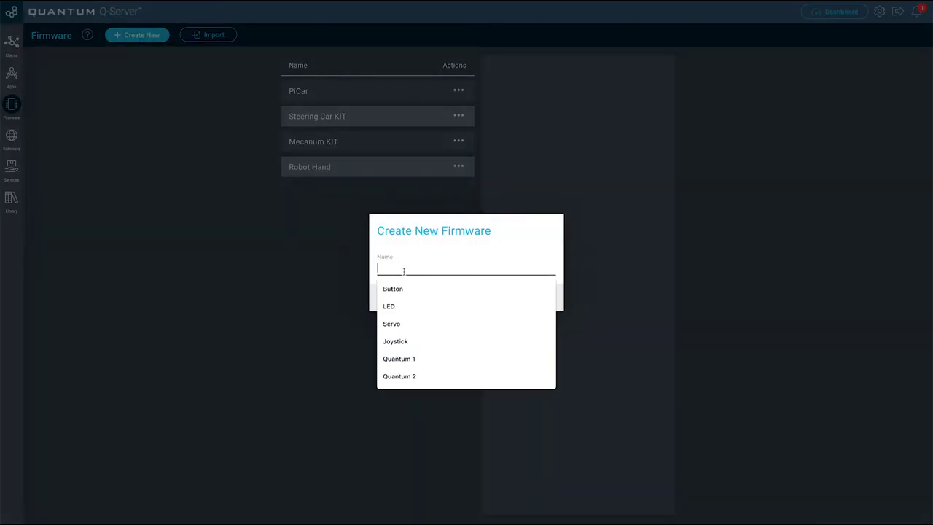
pyautogui.write('Joystick -')
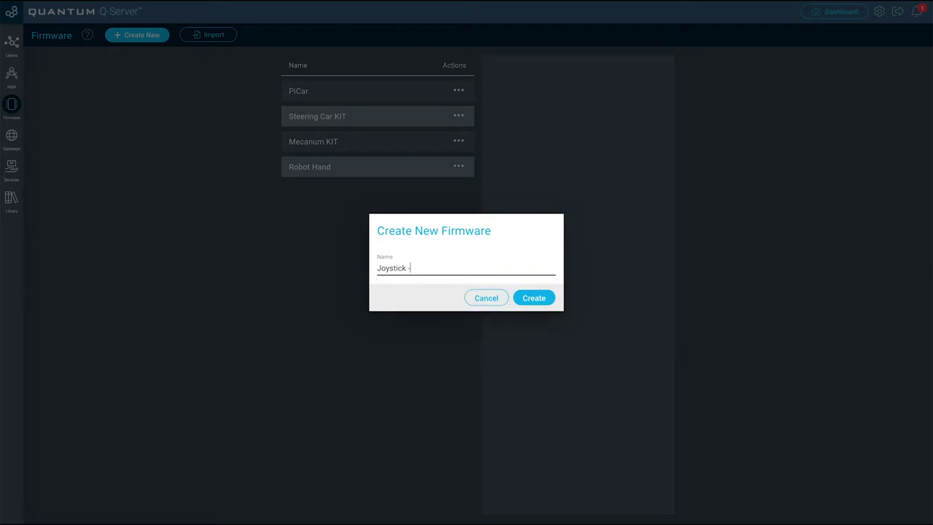
pyautogui.write(' FW')
pyautogui.click(534, 298)
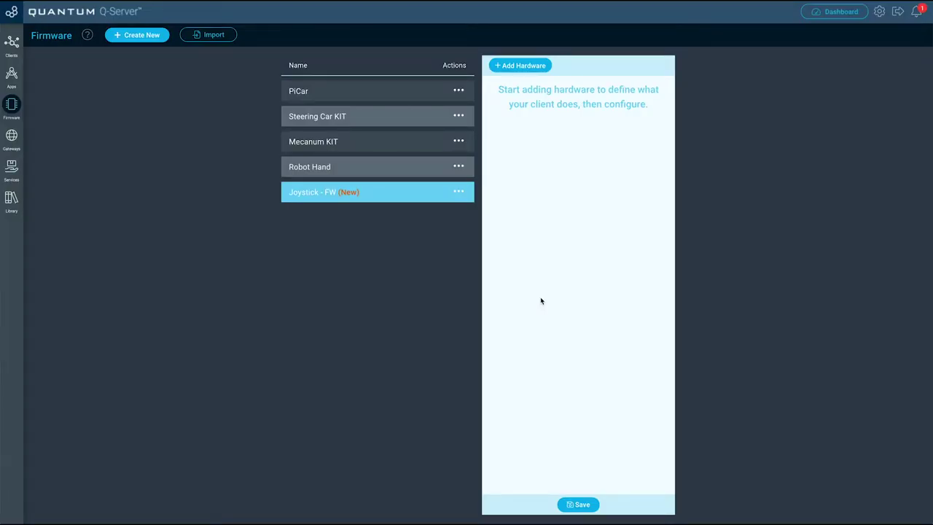
# Add a Joystick hardware item named Left to the firmware
pyautogui.click(517, 65)
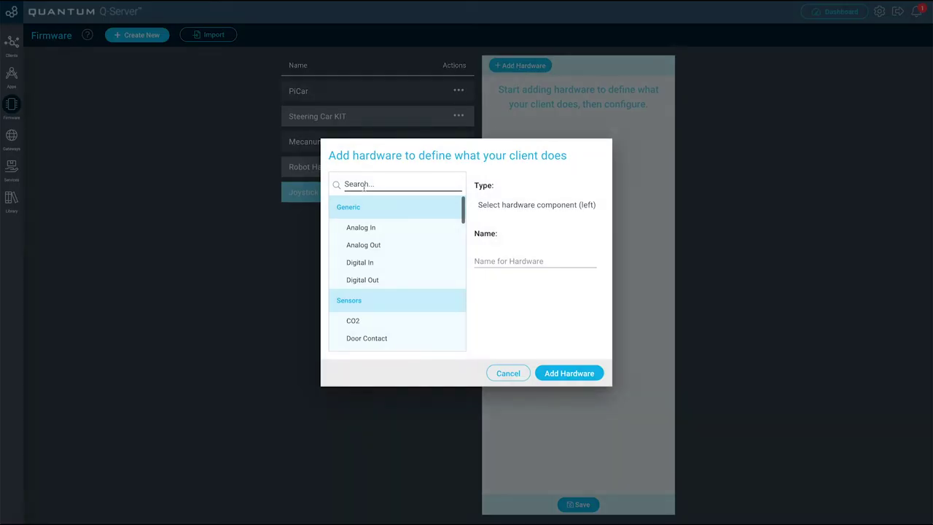
pyautogui.click(365, 183)
pyautogui.write('Joystick')
pyautogui.click(358, 228)
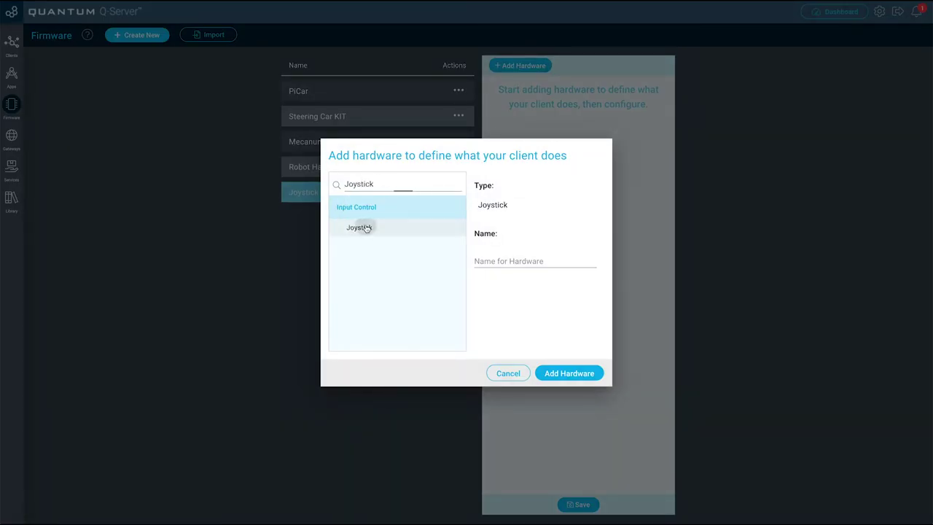
pyautogui.click(478, 257)
pyautogui.write('Left')
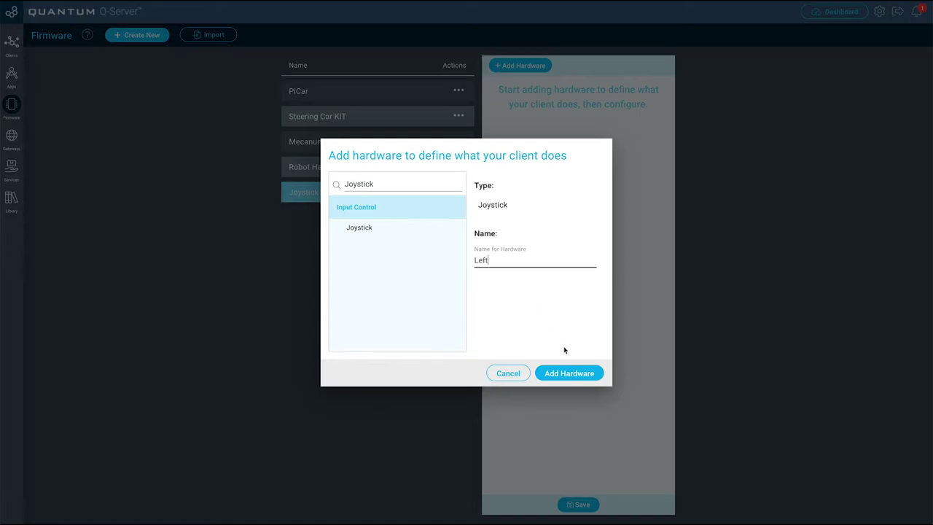
pyautogui.click(568, 378)
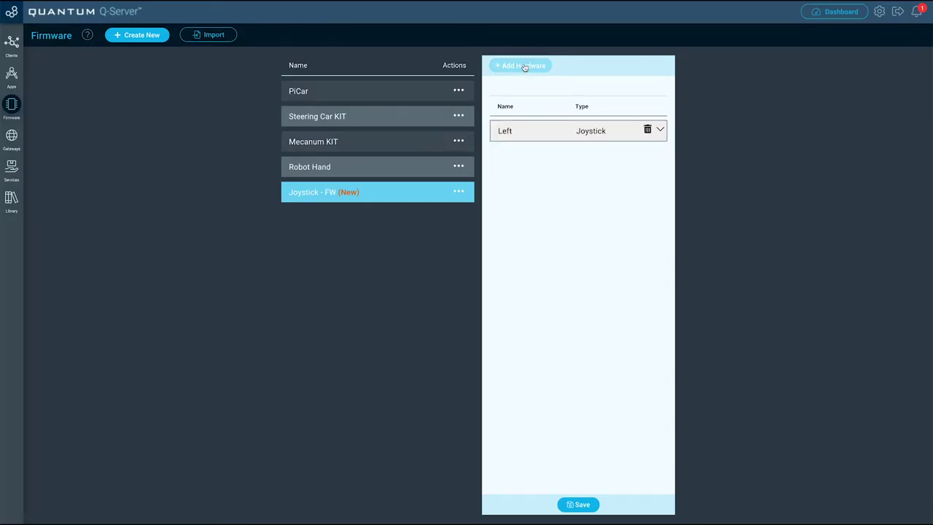
# Add a second Joystick hardware item named Right
pyautogui.click(525, 67)
pyautogui.click(426, 179)
pyautogui.write('Joystick')
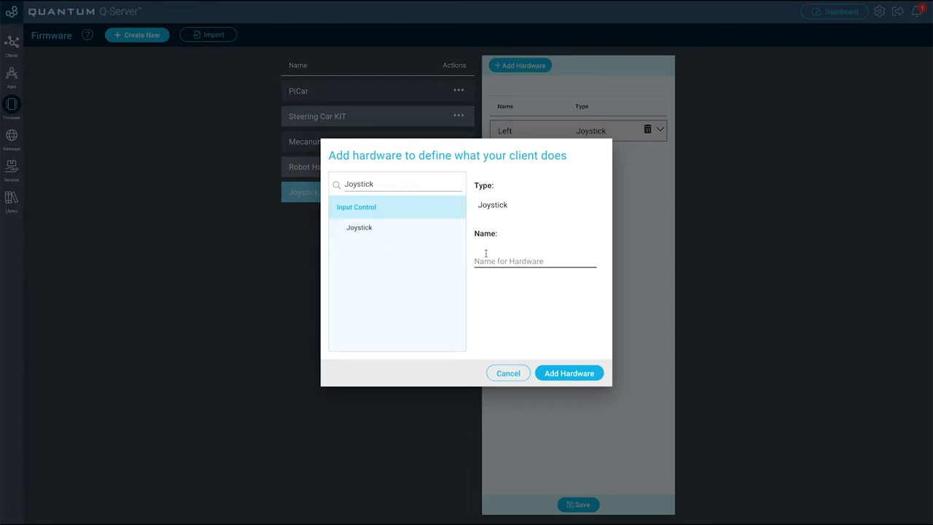
pyautogui.click(481, 259)
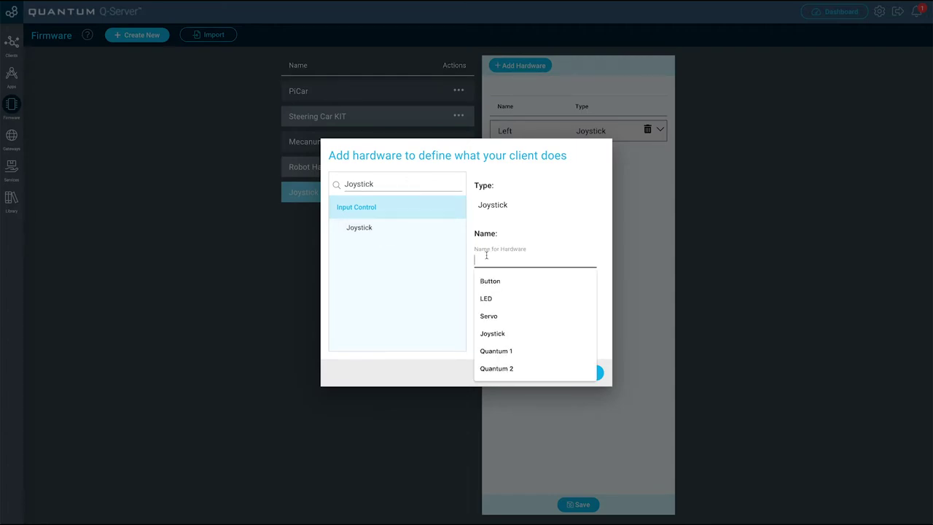
pyautogui.write('Right')
pyautogui.click(553, 370)
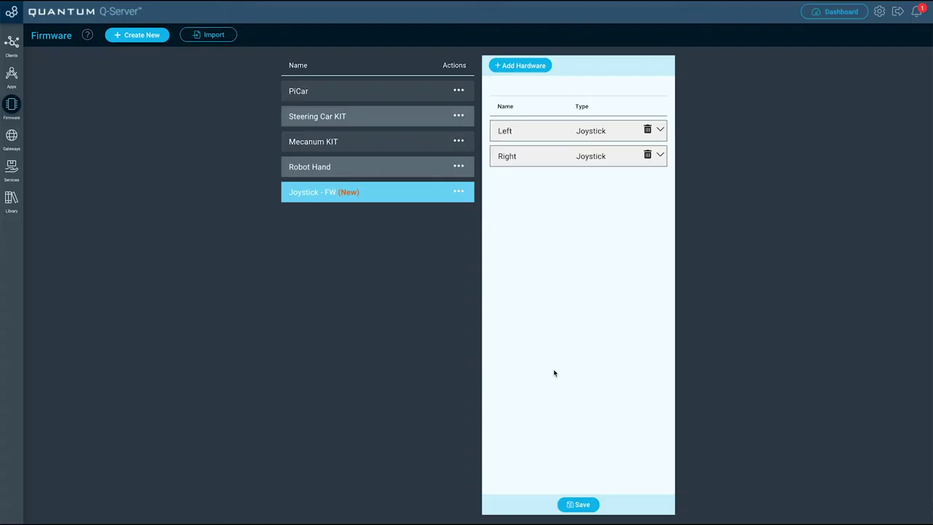
# Add a Button hardware item named Button
pyautogui.click(524, 66)
pyautogui.click(357, 182)
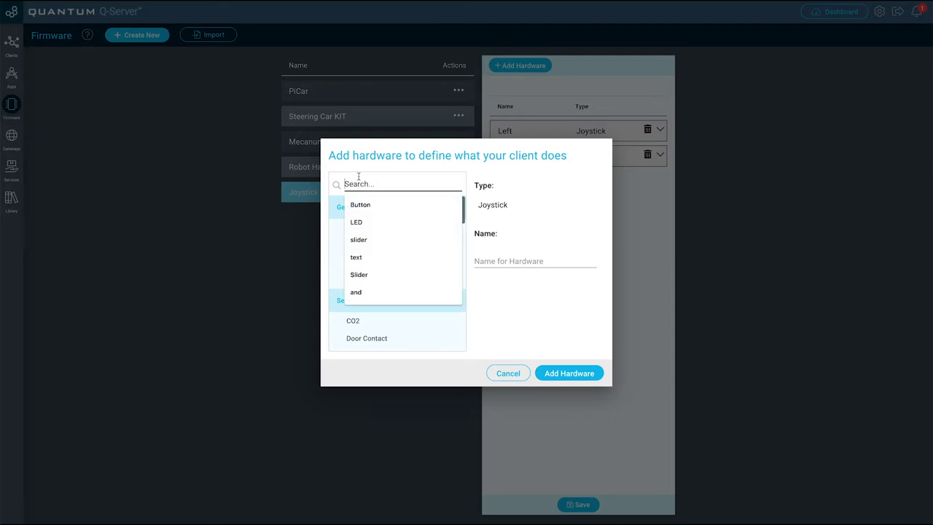
pyautogui.write('Button')
pyautogui.click(390, 207)
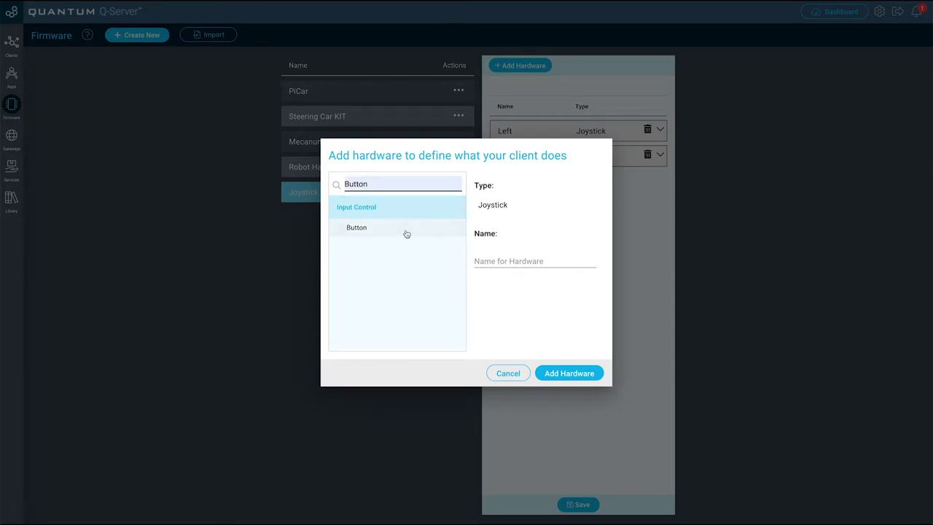
pyautogui.click(406, 233)
pyautogui.click(510, 261)
pyautogui.write('Button')
pyautogui.click(488, 280)
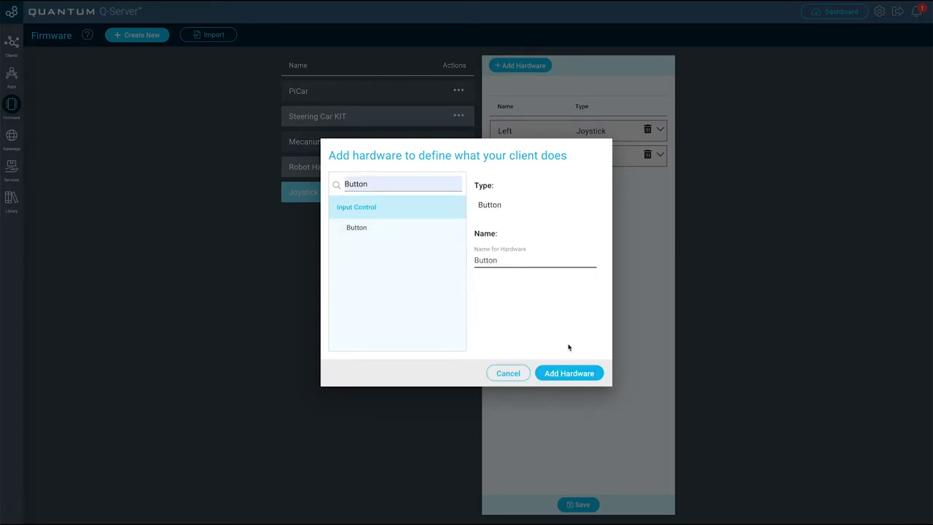
pyautogui.click(568, 375)
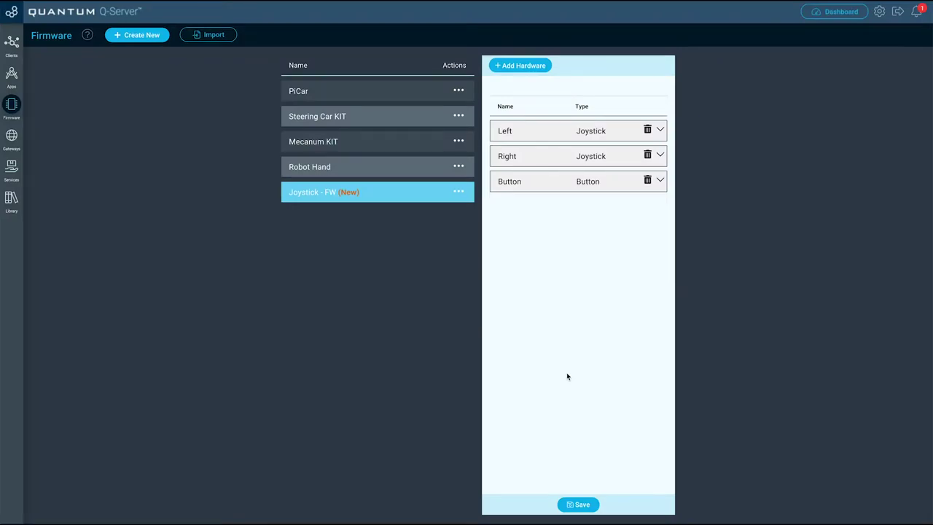
# Set the Left joystick's X-axis service to the GPIO driver on pin GP1
pyautogui.click(546, 131)
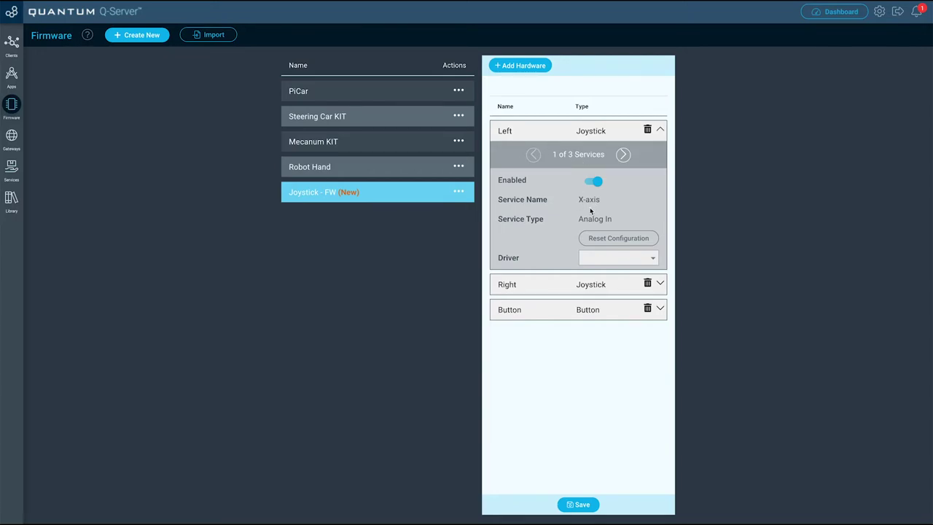
pyautogui.click(623, 154)
pyautogui.click(624, 155)
pyautogui.click(533, 155)
pyautogui.click(533, 155)
pyautogui.click(620, 261)
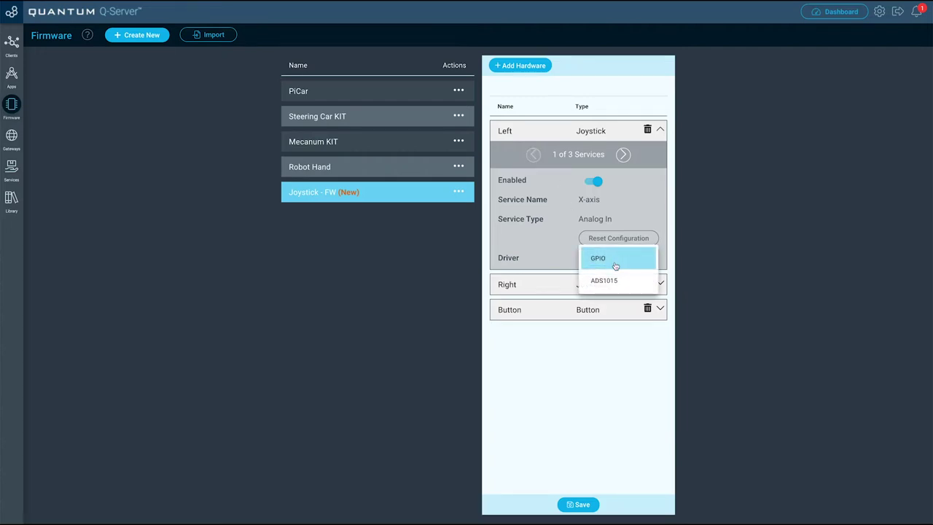
pyautogui.click(618, 259)
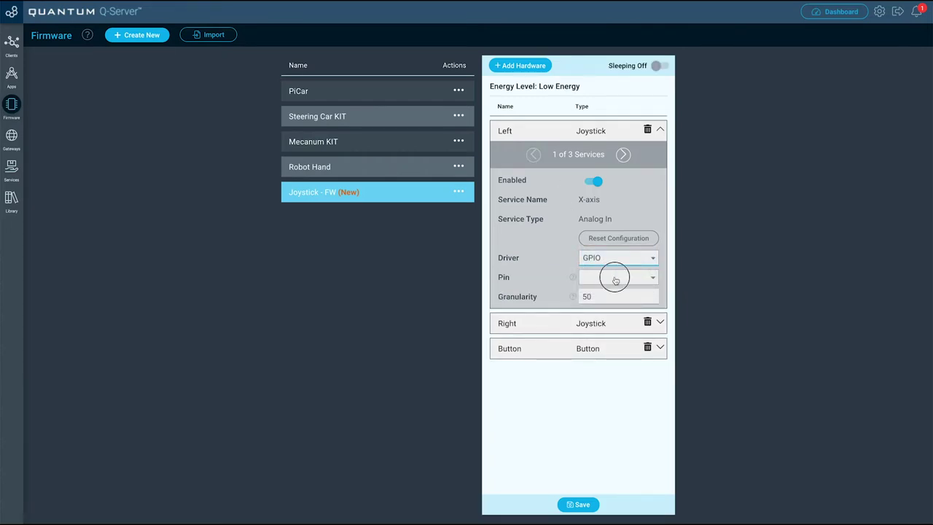
pyautogui.click(615, 277)
pyautogui.click(611, 297)
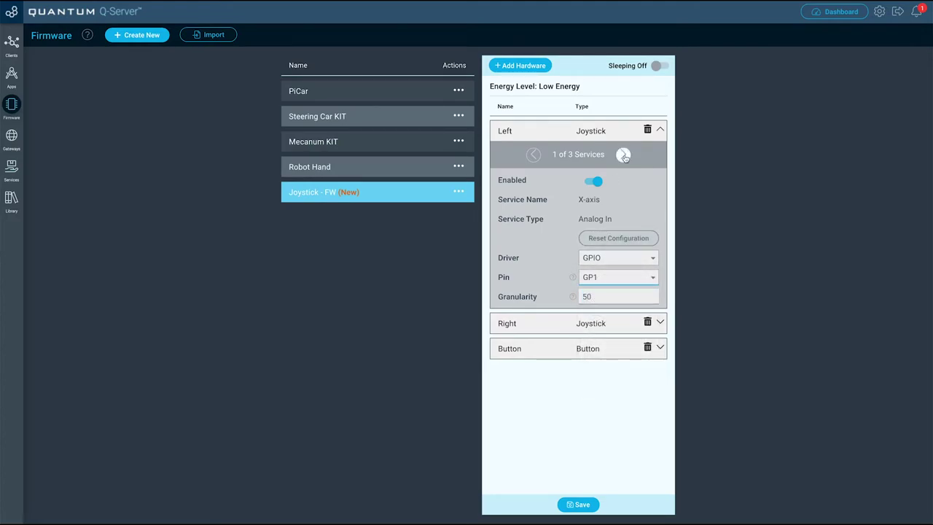
# Set the Left joystick's Y-axis service to GPIO on pin GP0
pyautogui.click(623, 155)
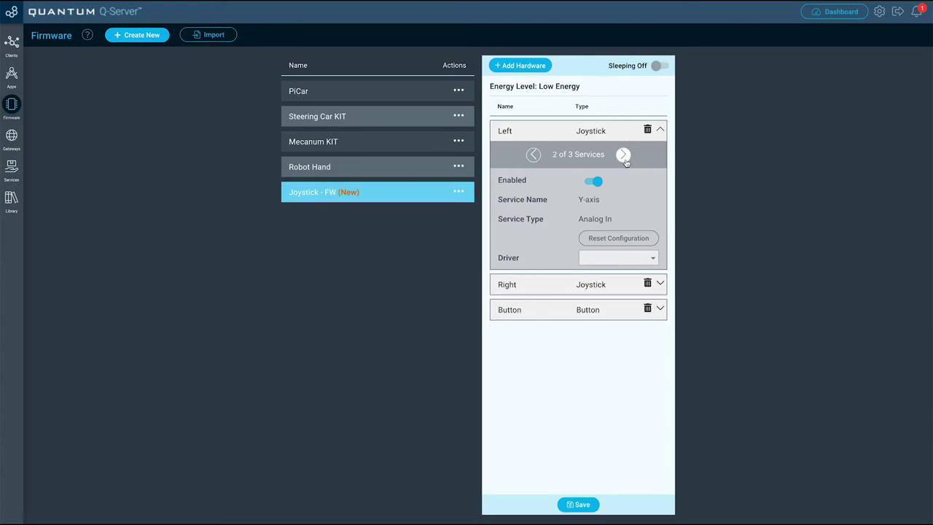
pyautogui.click(625, 258)
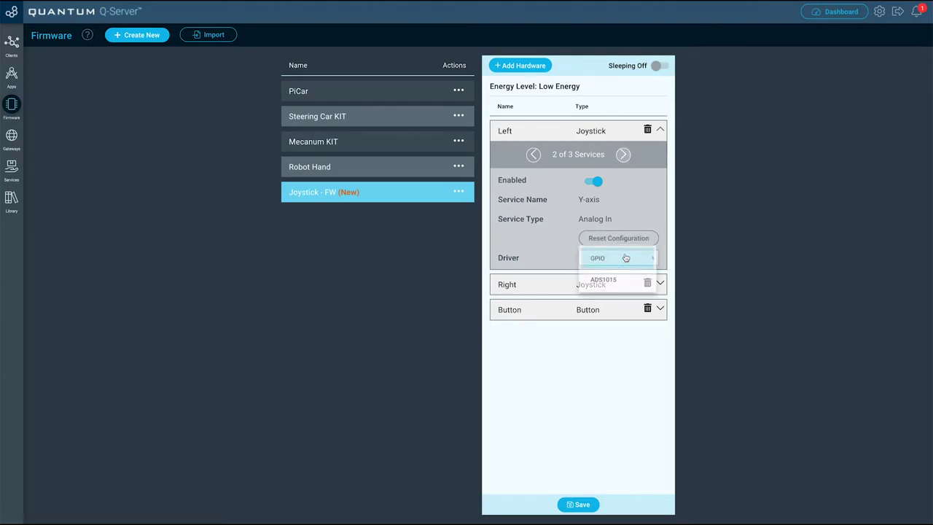
pyautogui.click(625, 258)
pyautogui.click(619, 280)
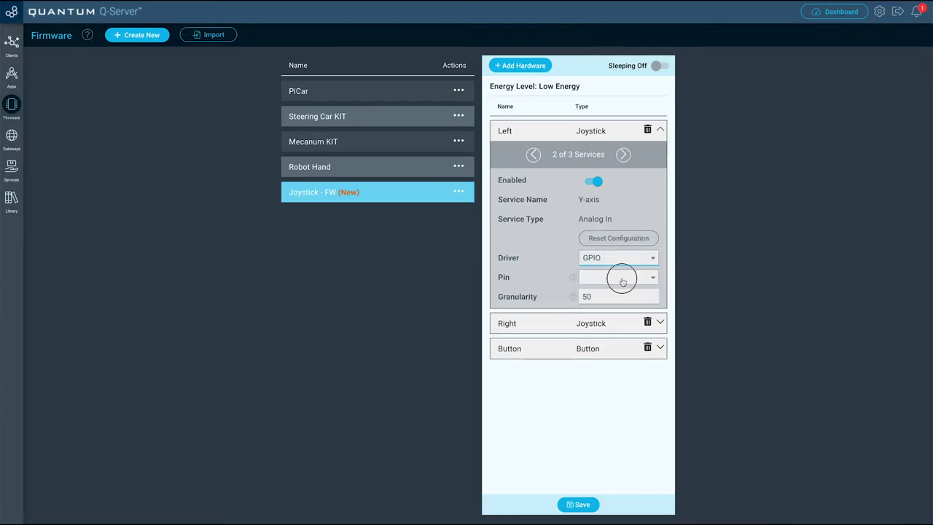
pyautogui.click(620, 280)
# Set the Left button service to GPIO pin GP2 with debounce enabled and Input Pull Down
pyautogui.click(623, 155)
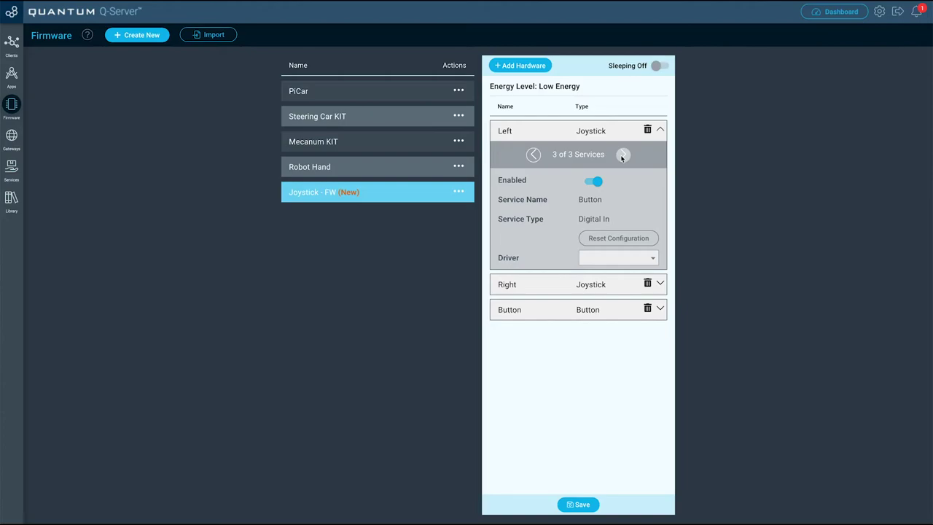
pyautogui.click(616, 258)
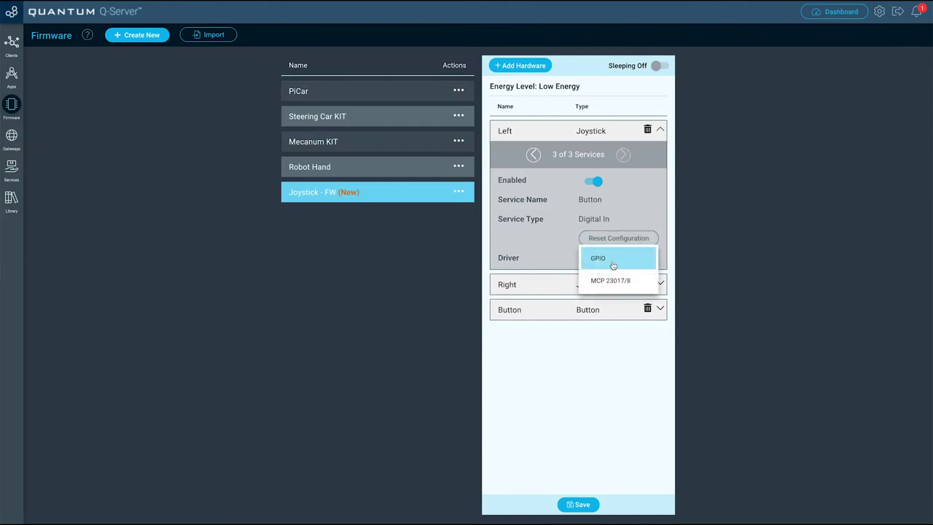
pyautogui.click(614, 264)
pyautogui.click(612, 280)
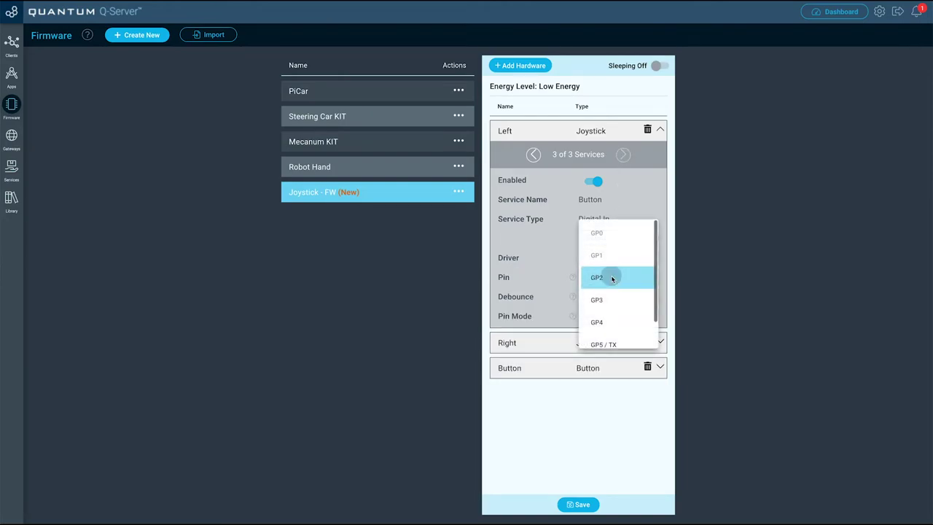
pyautogui.click(611, 275)
pyautogui.click(612, 298)
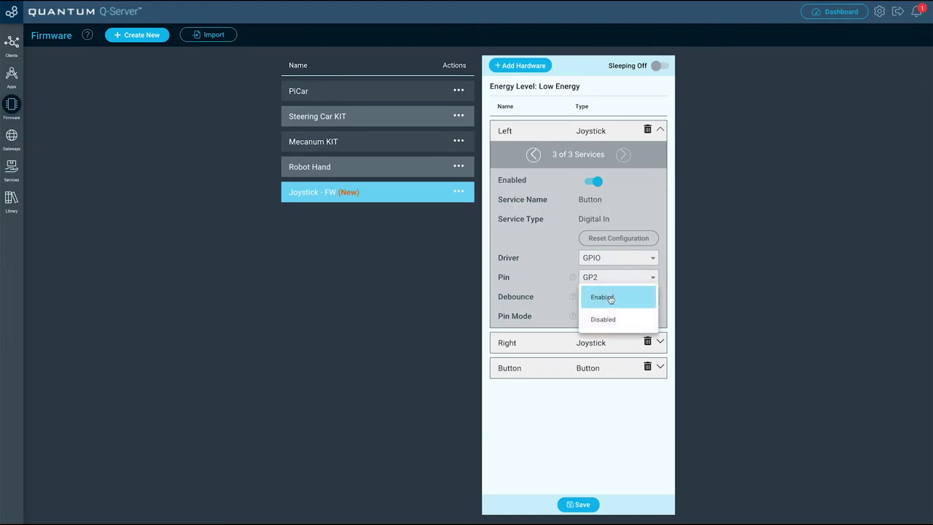
pyautogui.click(611, 297)
pyautogui.click(625, 316)
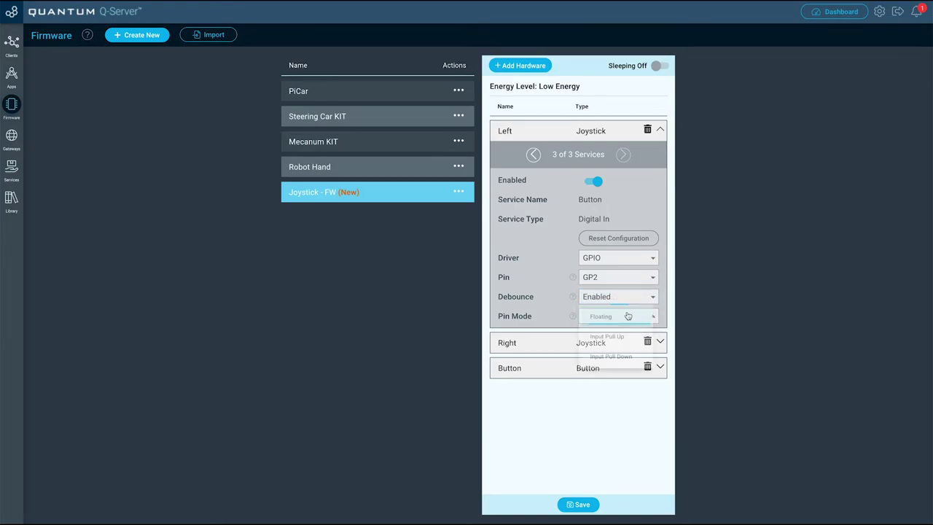
pyautogui.click(626, 359)
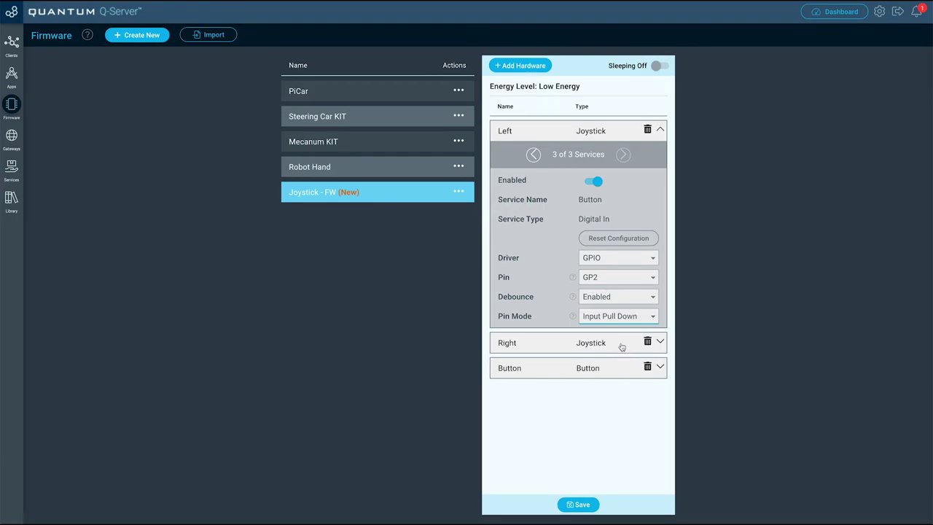
pyautogui.click(623, 346)
# Set the Right joystick's X-axis to GPIO pin GP4 and Y-axis to GPIO pin GP3
pyautogui.click(622, 282)
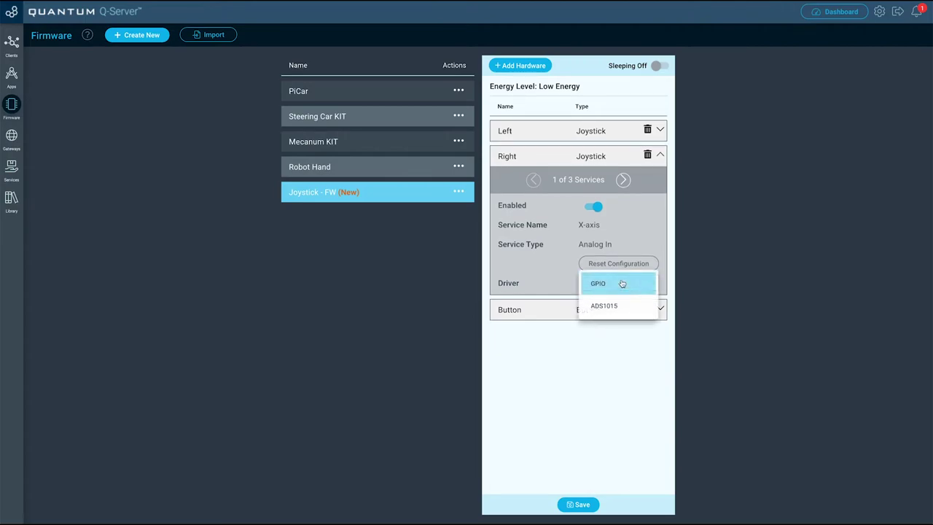
pyautogui.click(620, 283)
pyautogui.click(620, 303)
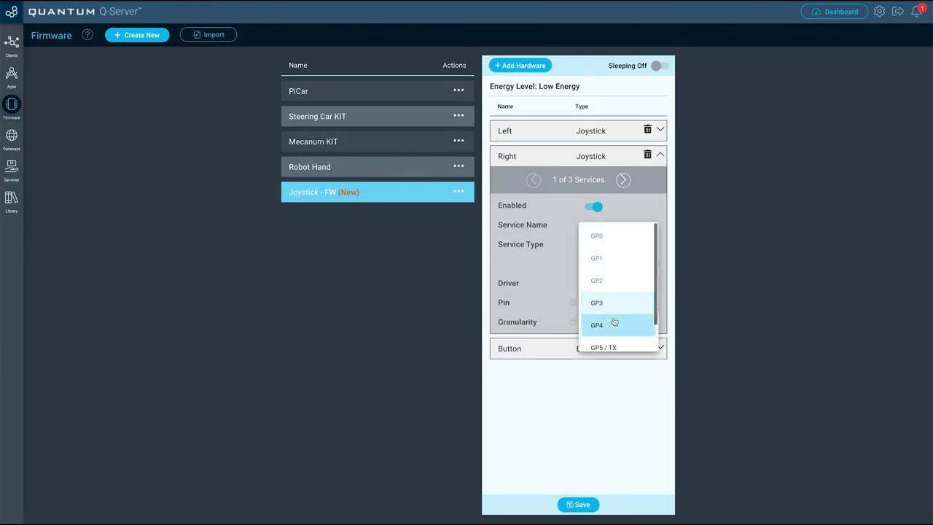
pyautogui.click(617, 326)
pyautogui.click(624, 181)
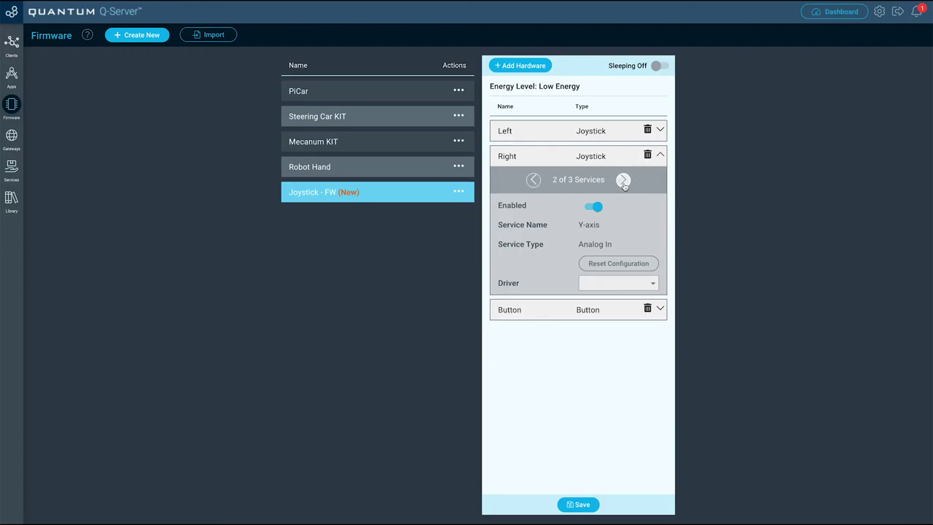
pyautogui.click(616, 284)
pyautogui.click(615, 285)
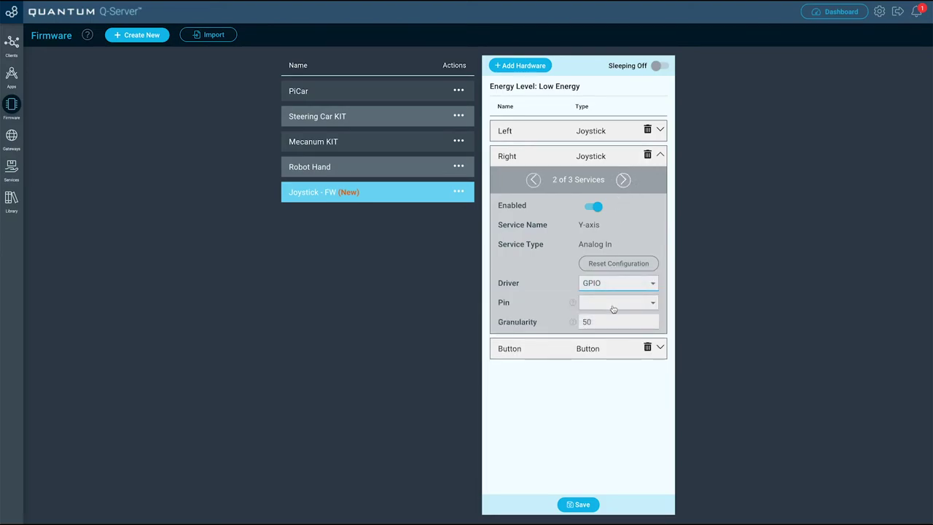
pyautogui.click(615, 303)
pyautogui.click(614, 304)
# Set the Right button service to GPIO pin GP5 / TX, debounce enabled, Input Pull Down
pyautogui.click(623, 180)
pyautogui.click(608, 285)
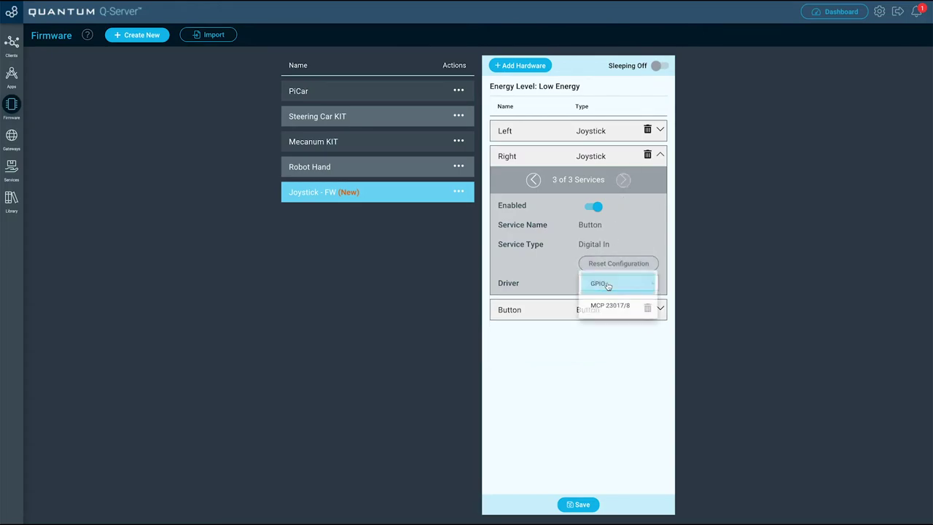
pyautogui.click(608, 284)
pyautogui.click(611, 303)
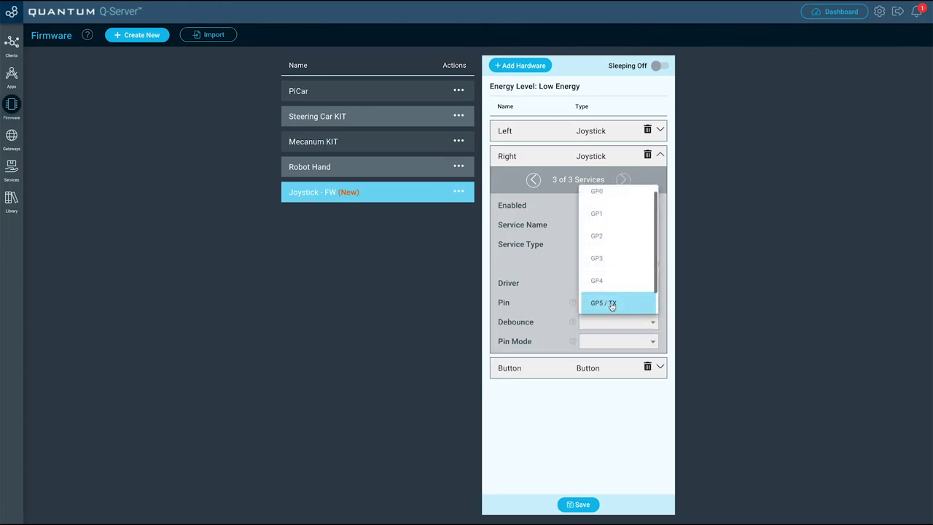
pyautogui.click(611, 305)
pyautogui.click(609, 322)
pyautogui.click(610, 340)
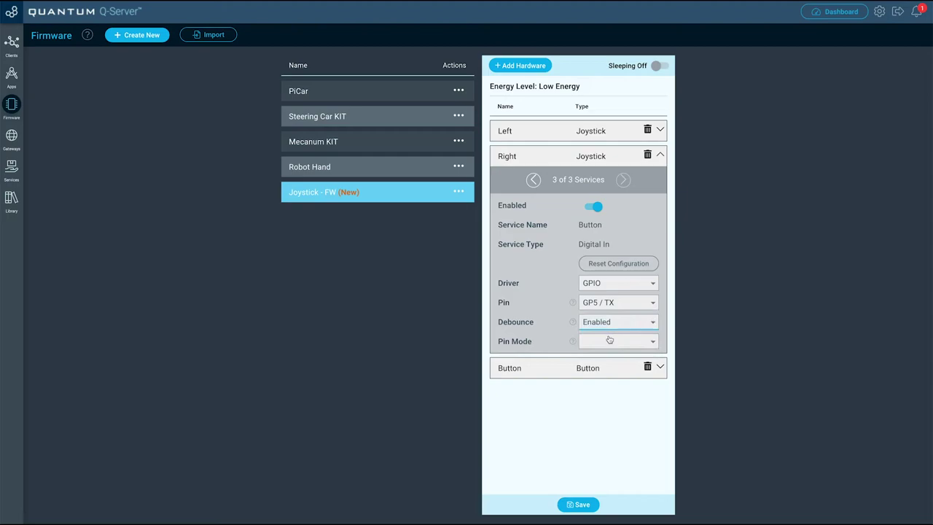
pyautogui.click(609, 340)
pyautogui.click(618, 389)
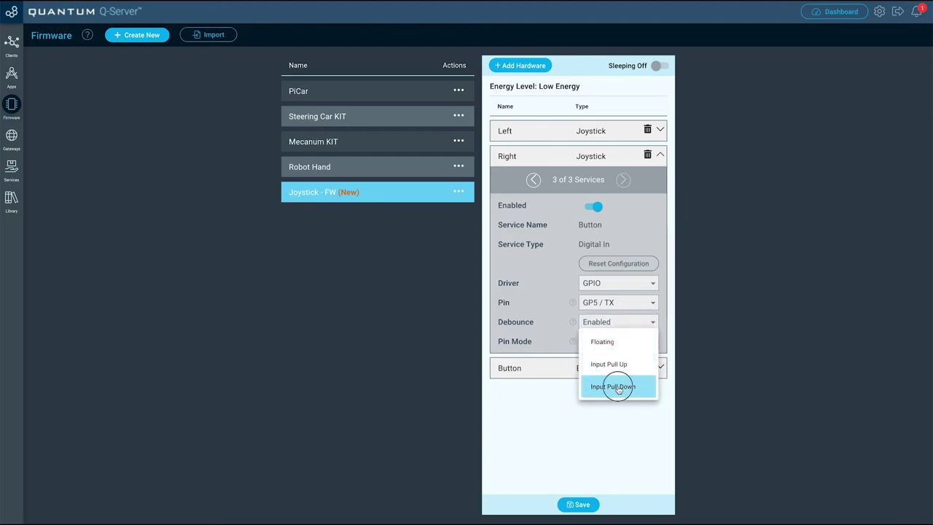
pyautogui.click(619, 374)
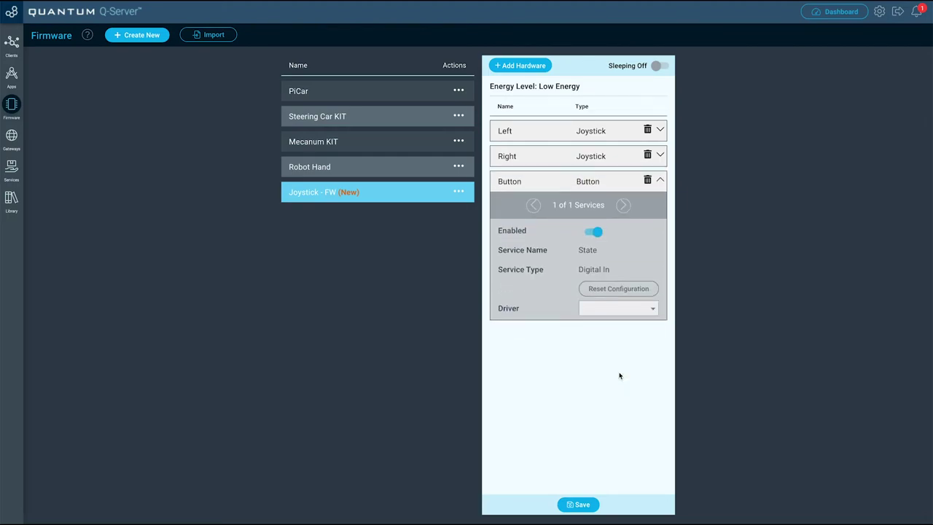
# Map the Button's State to GPIO pin GP6 / RX, debounced with Input Pull Down, then save Joystick - FW
pyautogui.click(620, 310)
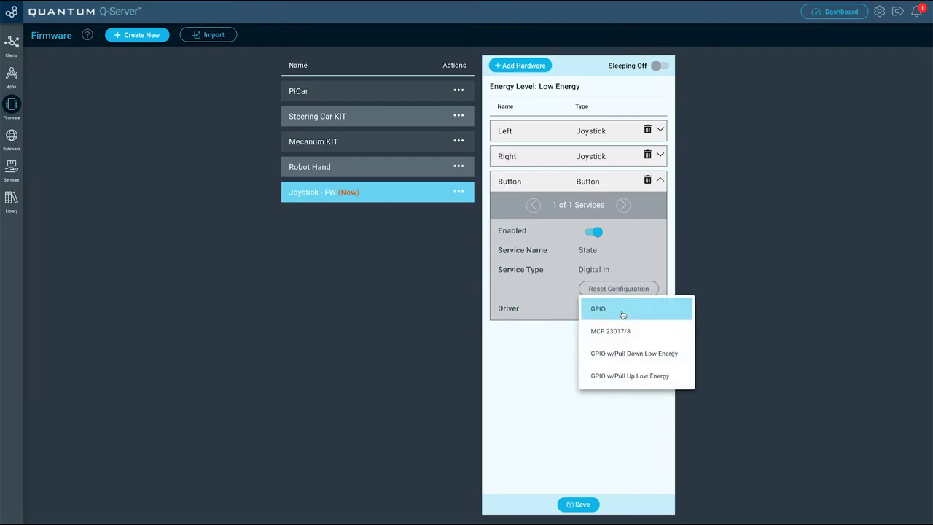
pyautogui.click(620, 312)
pyautogui.click(620, 329)
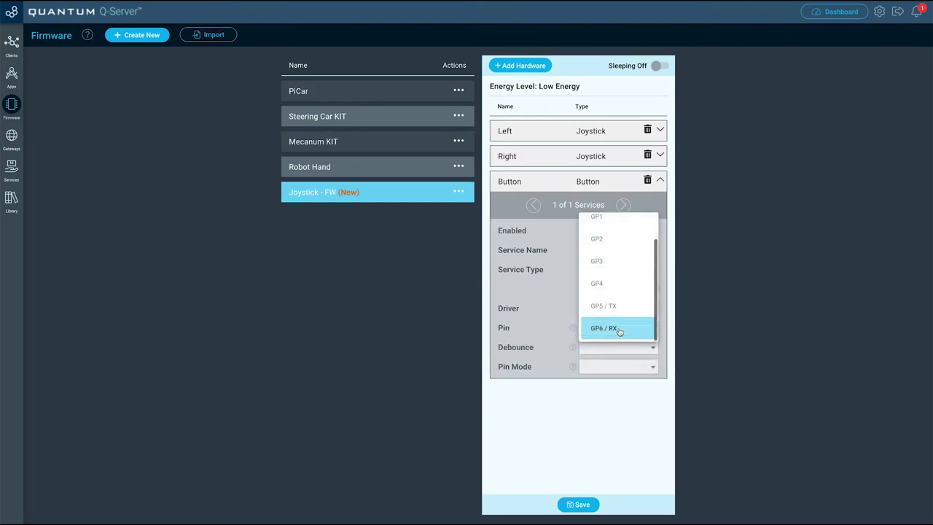
pyautogui.click(605, 333)
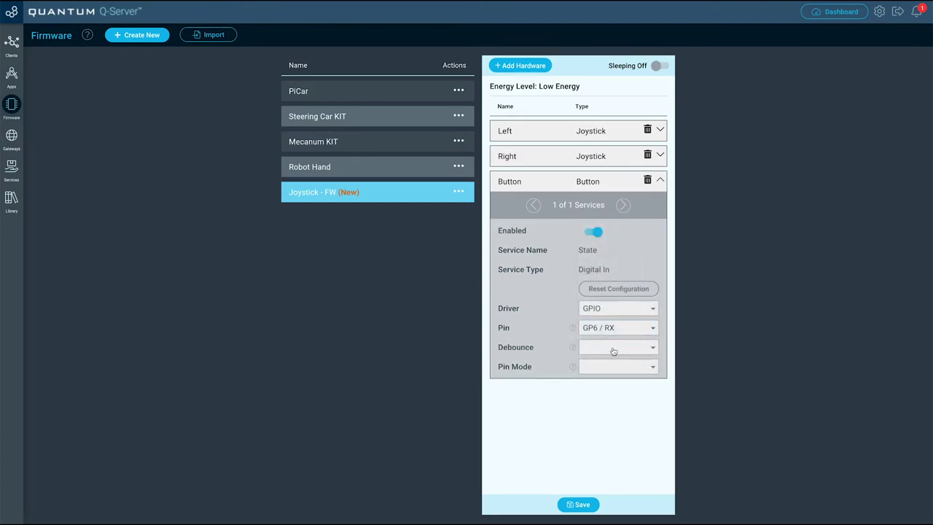
pyautogui.click(611, 349)
pyautogui.click(616, 350)
pyautogui.click(619, 367)
pyautogui.click(623, 418)
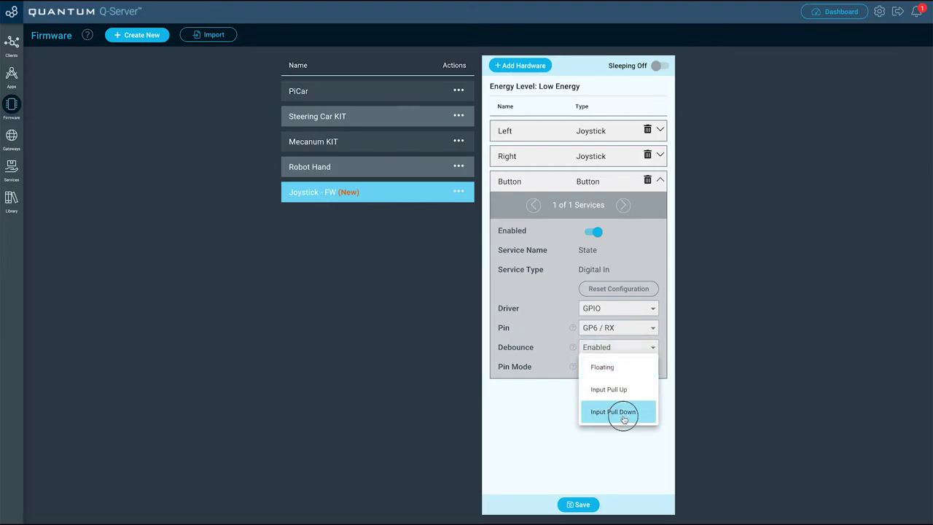
pyautogui.click(581, 504)
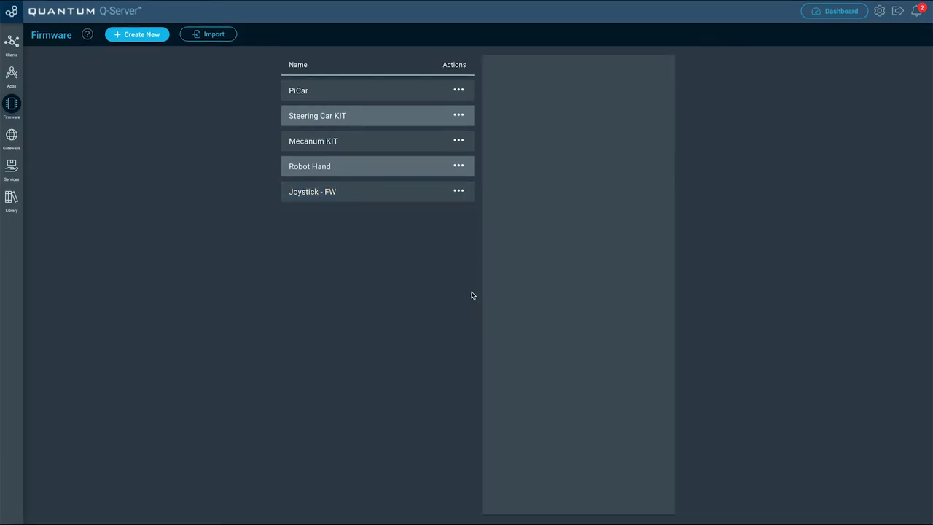
# Upload Joystick - FW from its actions menu to the Joystick Controller client
pyautogui.click(458, 191)
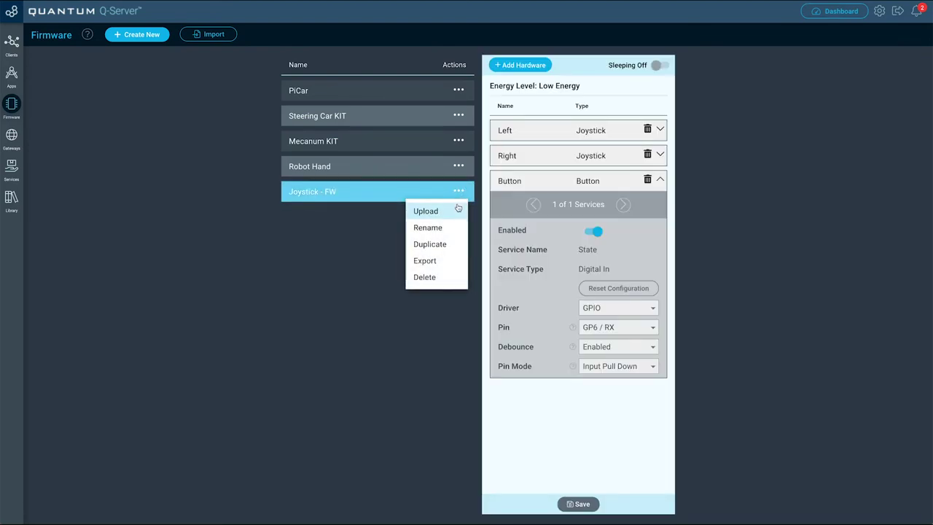
pyautogui.click(426, 212)
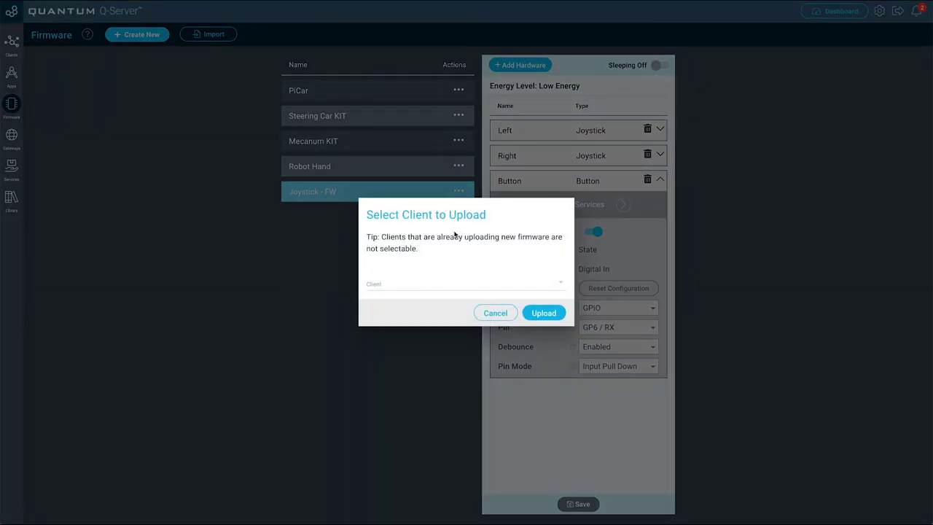
pyautogui.click(450, 282)
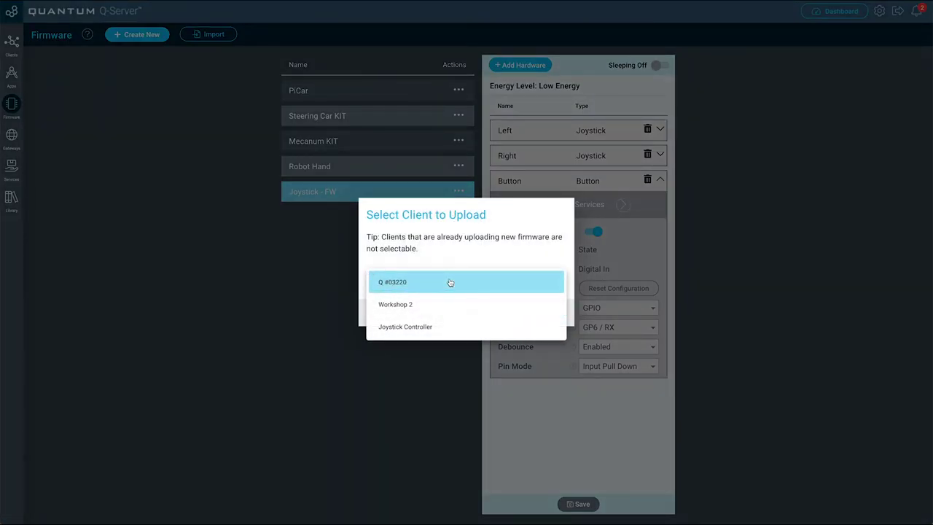
pyautogui.click(445, 329)
pyautogui.click(543, 314)
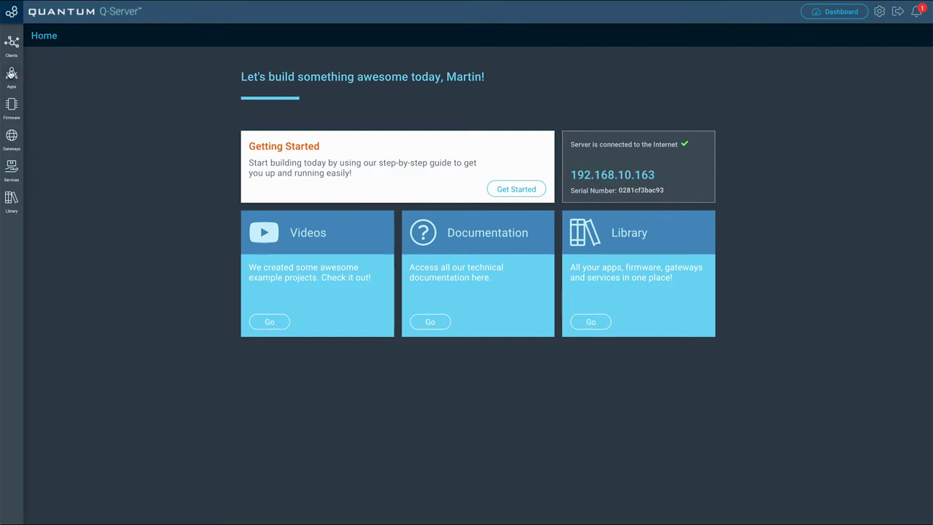
# Go to the Apps list to reach the Joystick app
pyautogui.click(12, 75)
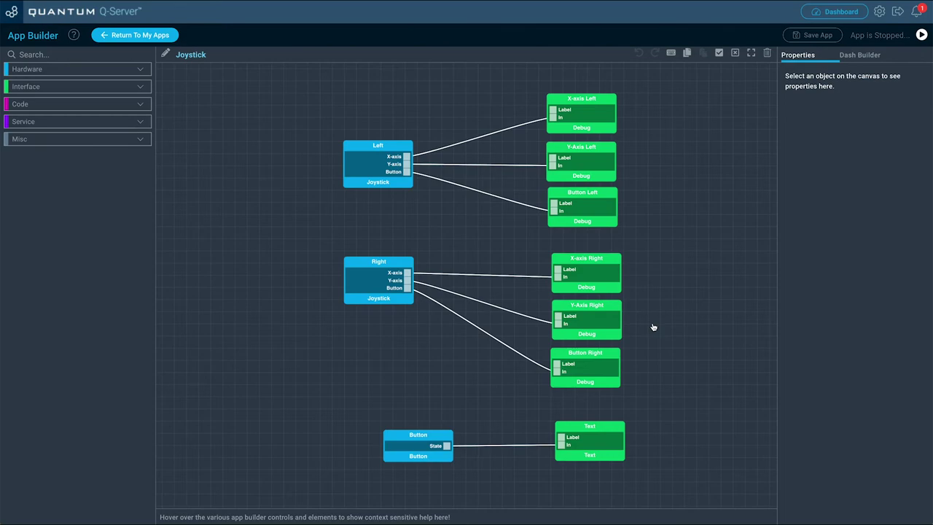
# Nudge the Joystick app's Button and Text nodes slightly left, then save the app
pyautogui.moveTo(662, 327); pyautogui.dragTo(642, 326)
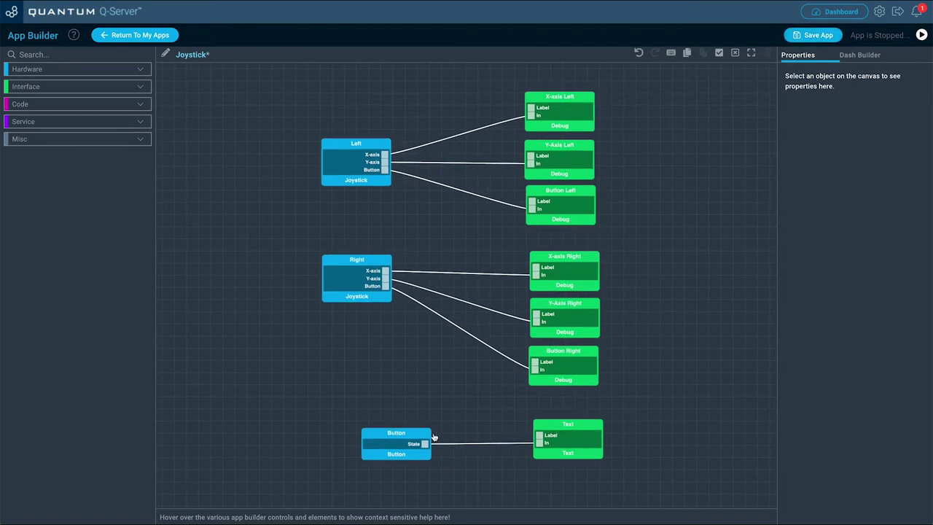
pyautogui.moveTo(408, 432); pyautogui.dragTo(372, 427)
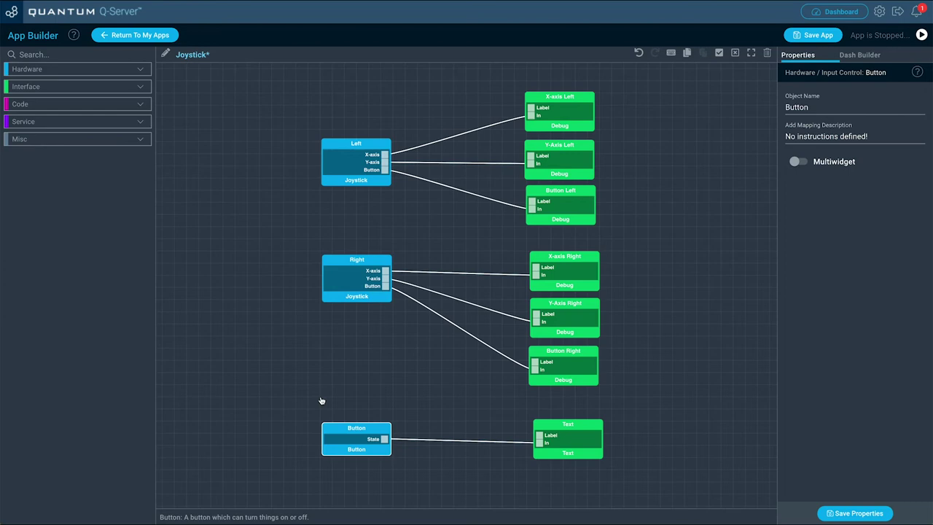
pyautogui.moveTo(569, 435); pyautogui.dragTo(564, 436)
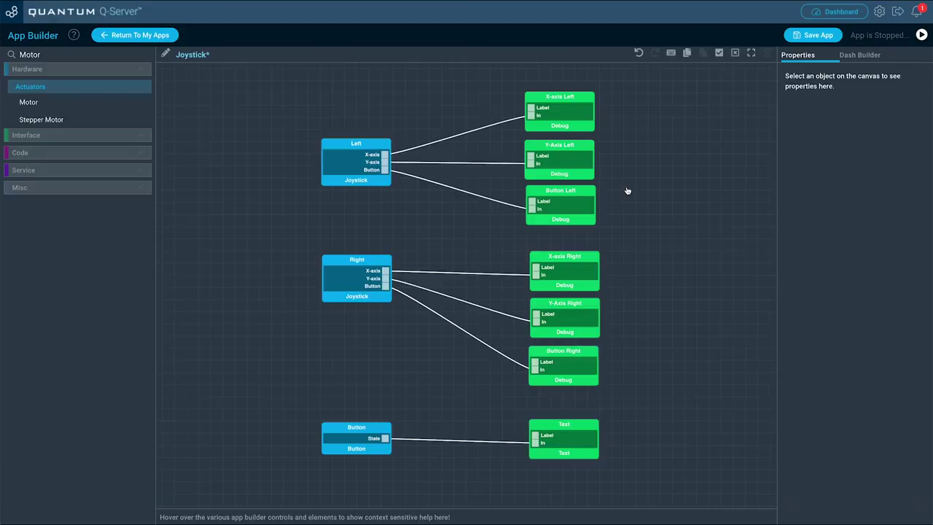
pyautogui.click(807, 40)
# Launch the Joystick app from My Apps and map its Button to the Joystick Controller's Button
pyautogui.click(165, 38)
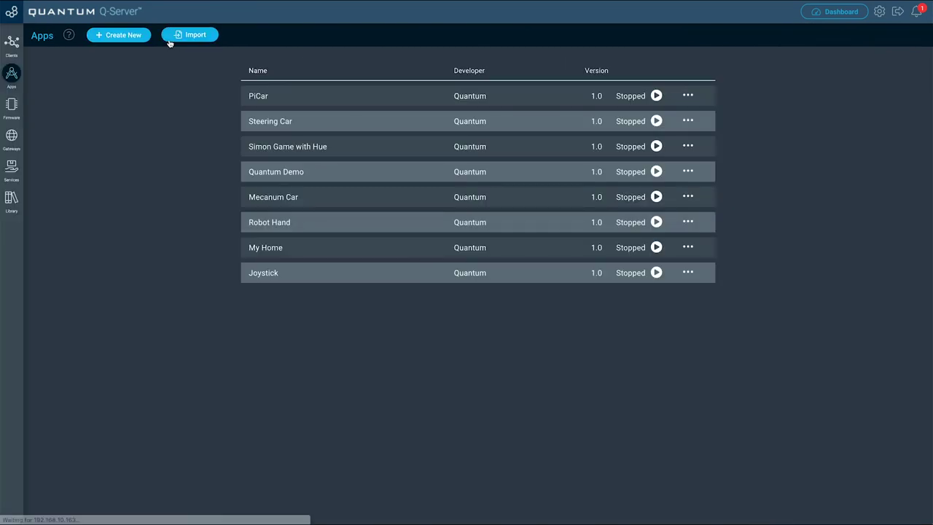
pyautogui.click(657, 272)
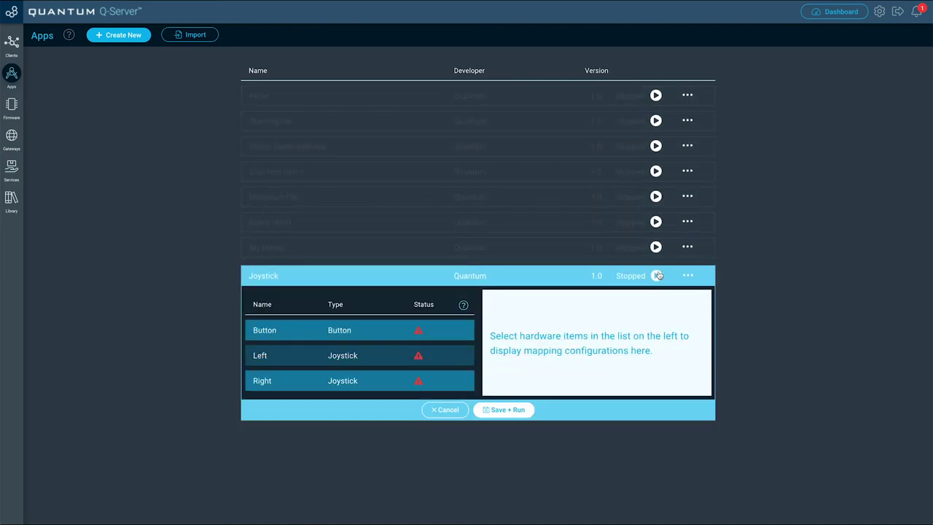
pyautogui.click(446, 331)
pyautogui.click(639, 357)
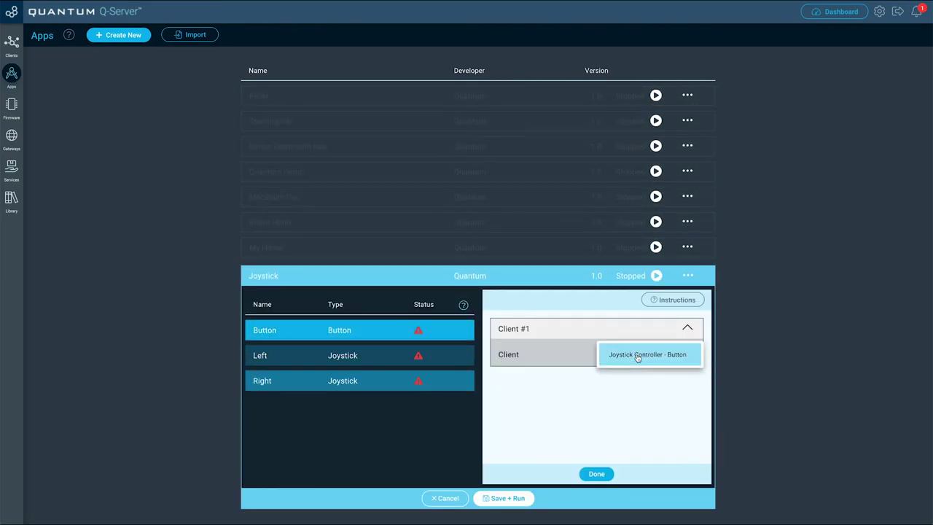
pyautogui.click(638, 362)
# Map Left and Right to Joystick Controller - Left and - Right, then Save + Run
pyautogui.click(365, 355)
pyautogui.click(634, 354)
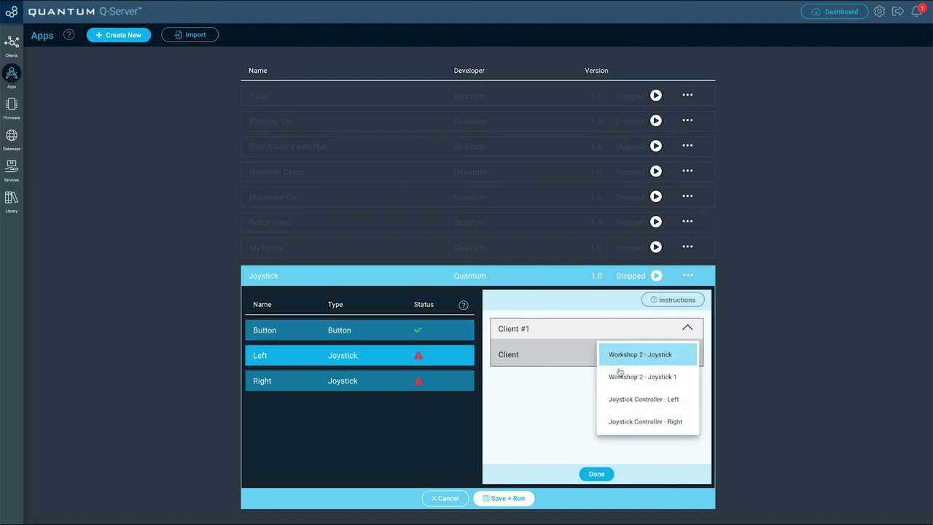
pyautogui.click(628, 400)
pyautogui.click(364, 380)
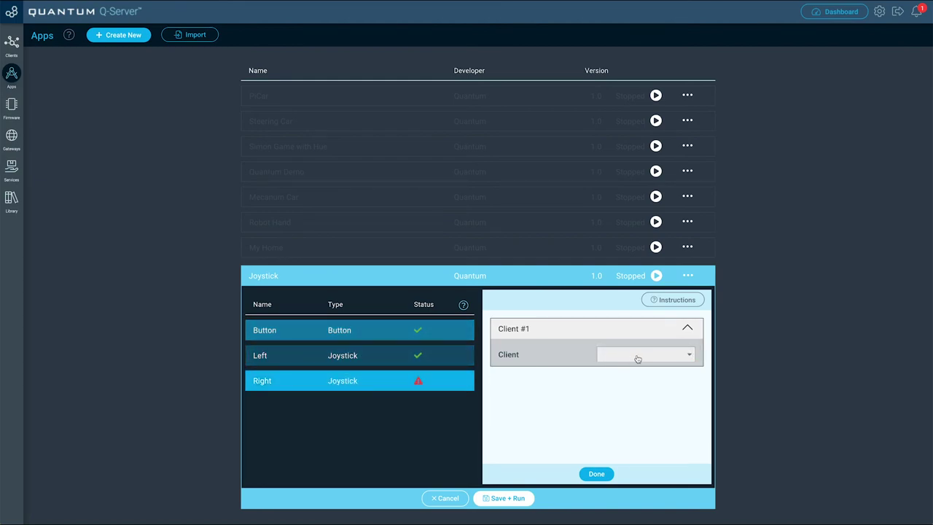
pyautogui.click(637, 356)
pyautogui.click(646, 422)
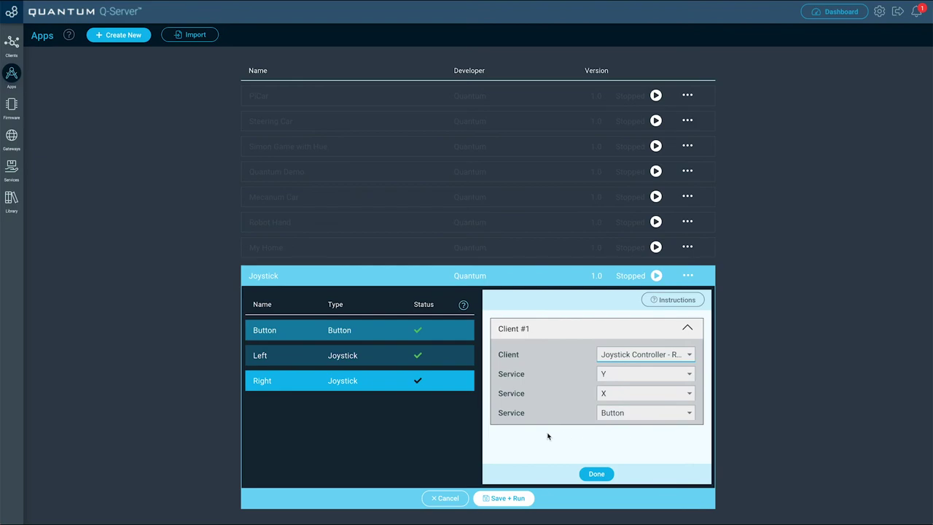
pyautogui.click(510, 498)
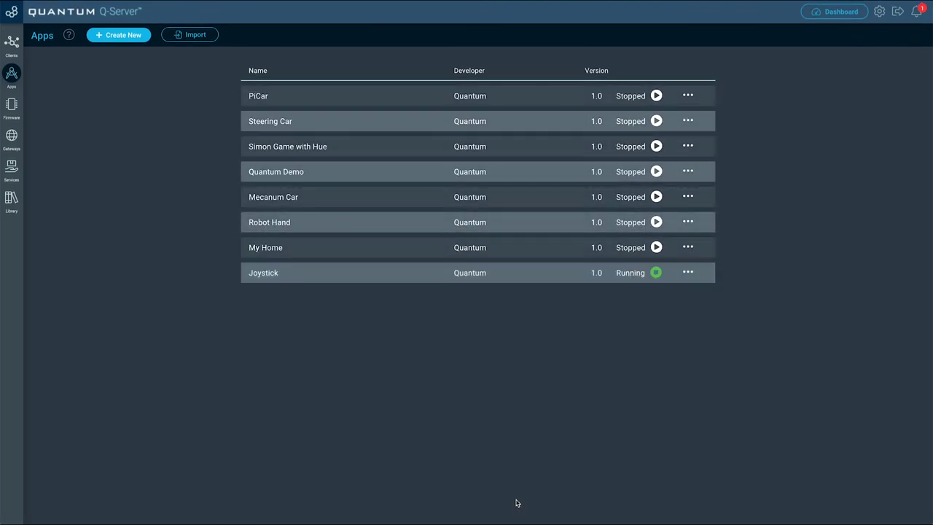